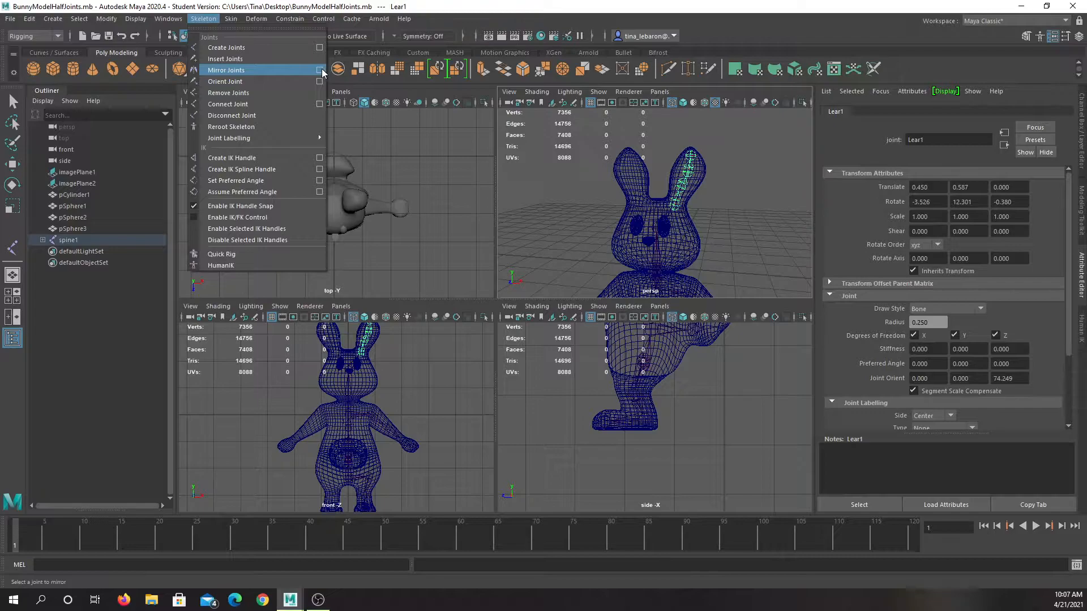
Mirror the left ear joint chain across YZ with the Behavior function, replacing L with R in the joint names
click(321, 70)
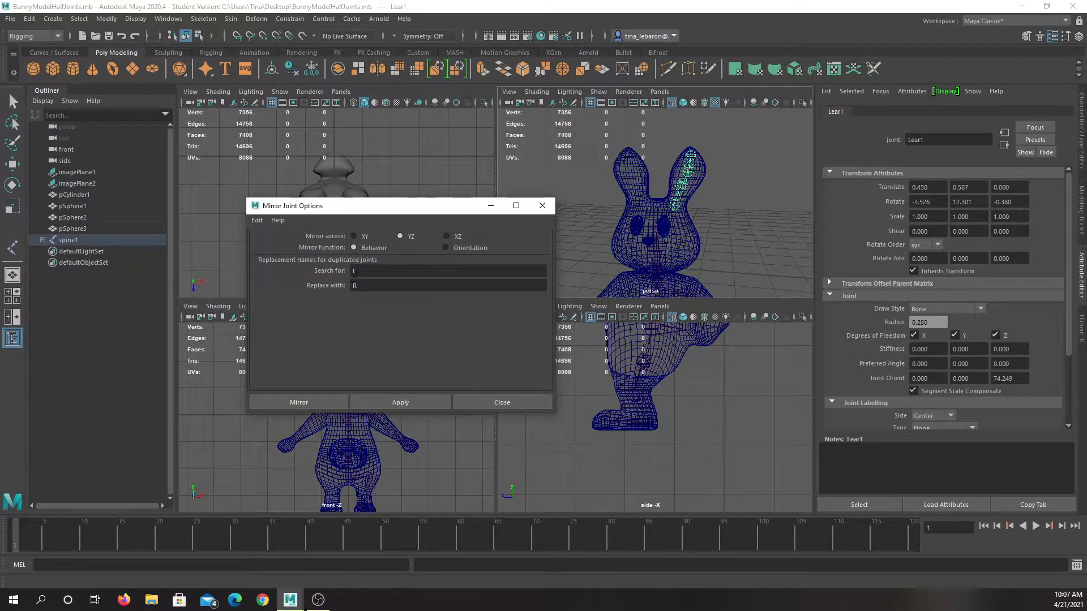
click(360, 272)
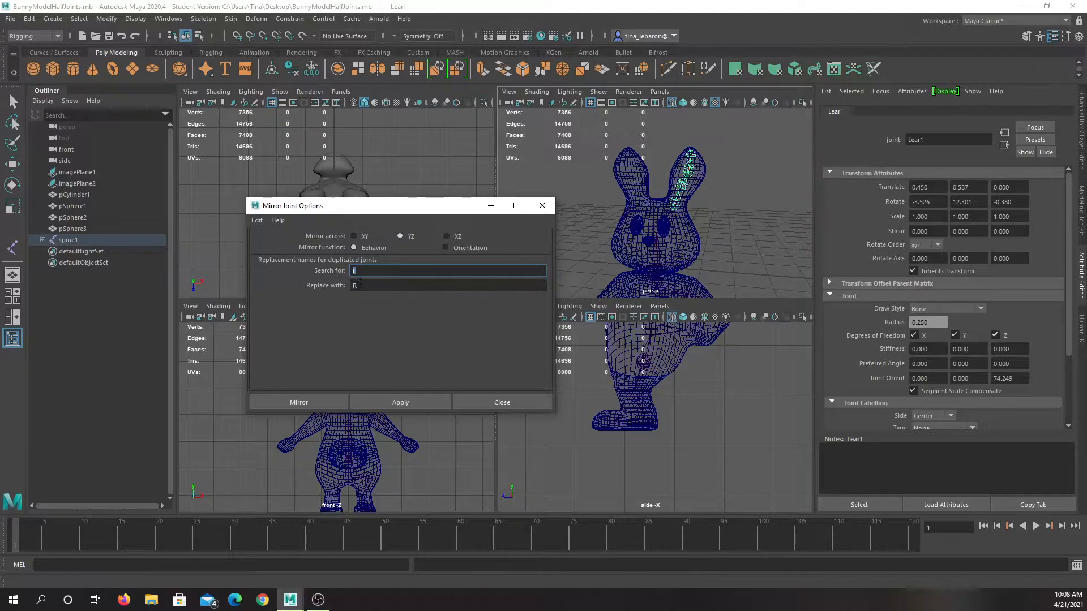
click(420, 398)
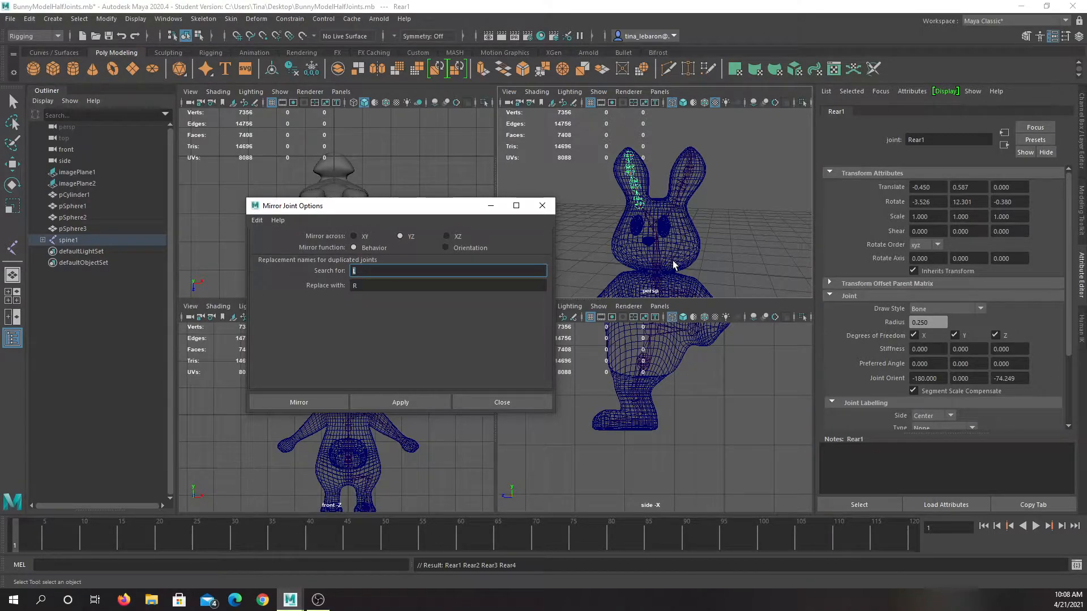
Mirror the left arm joint chain from Lshoulder across YZ, replacing L with R in the joint names
scroll(674, 266, up, 5)
alt+middle_drag(674, 266, 677, 180)
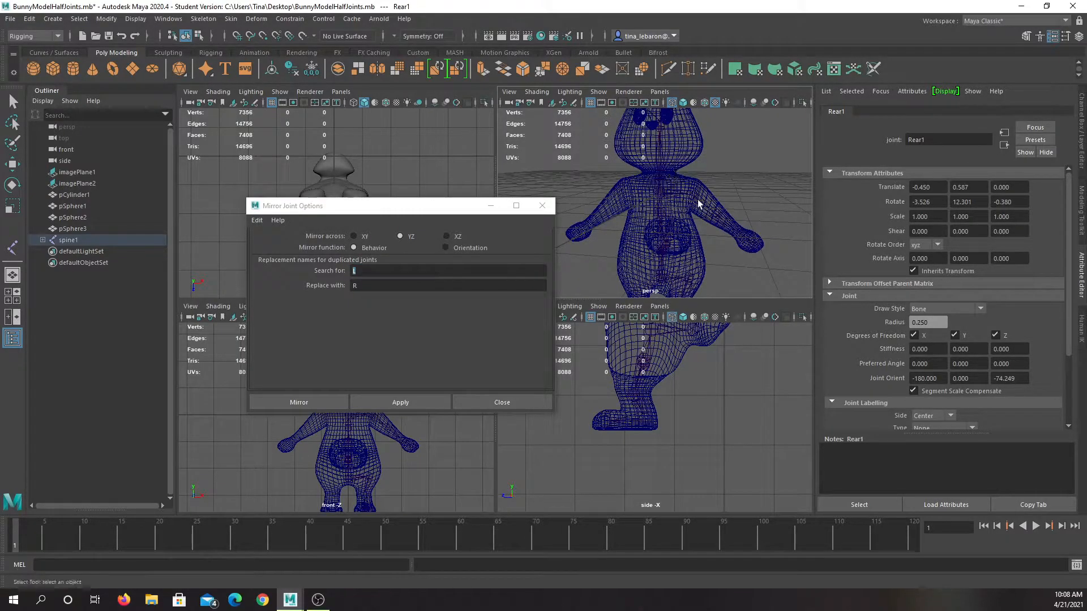
click(695, 198)
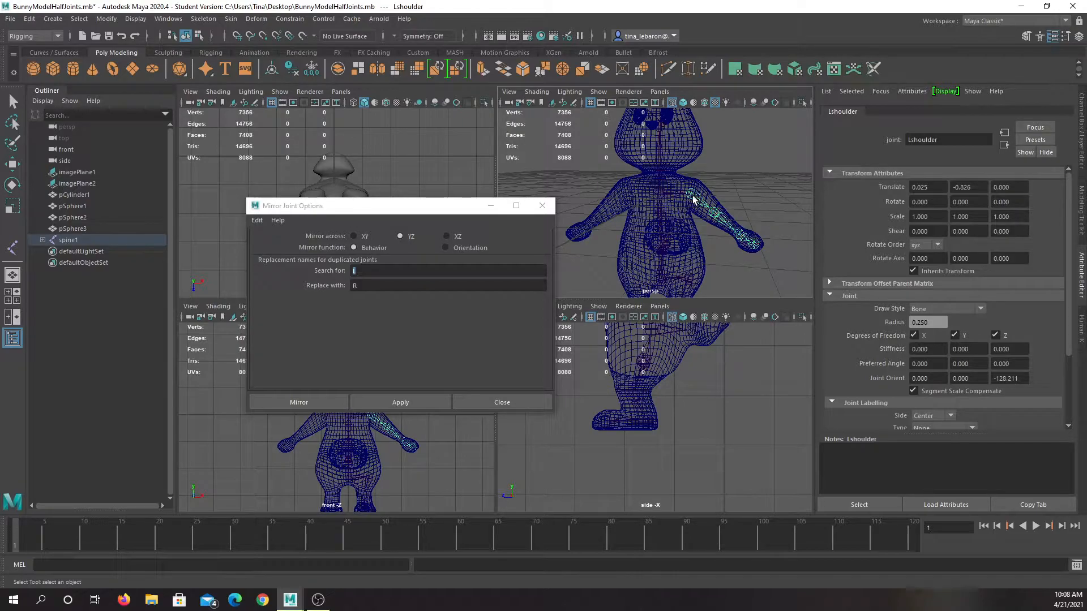
click(365, 273)
click(331, 402)
Mirror the left leg joint chain from Lhip across YZ, replacing L with R in the joint names
alt+middle_drag(679, 293, 670, 227)
click(670, 226)
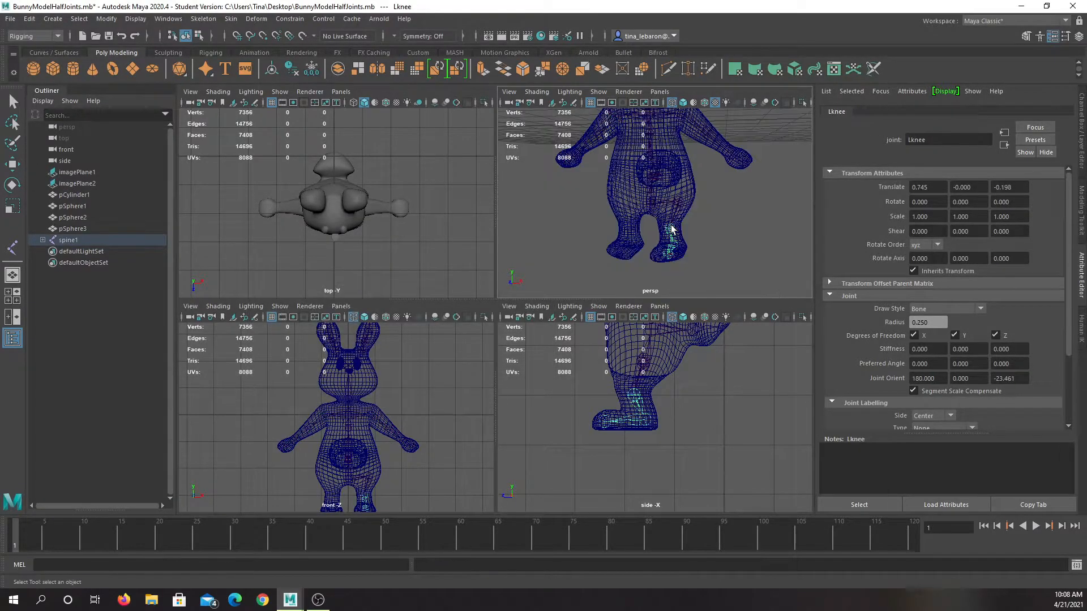
click(677, 202)
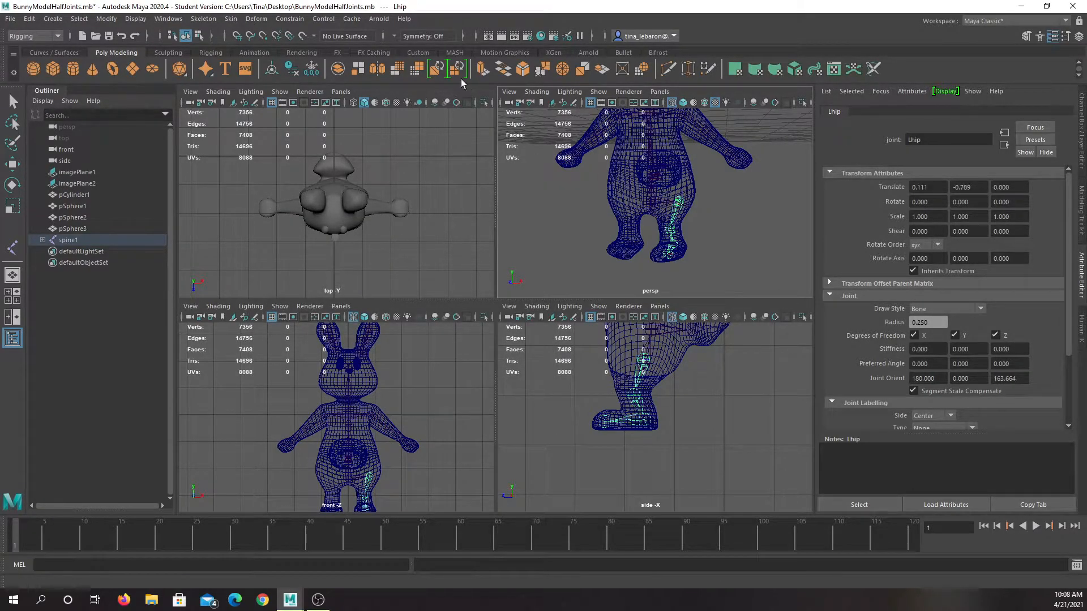
click(204, 19)
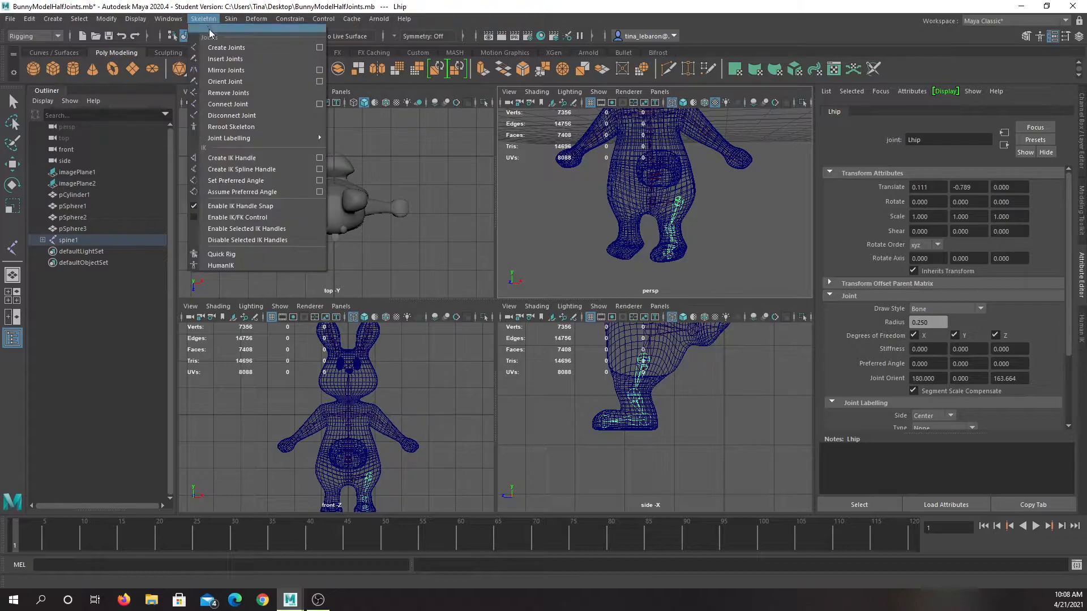
click(320, 71)
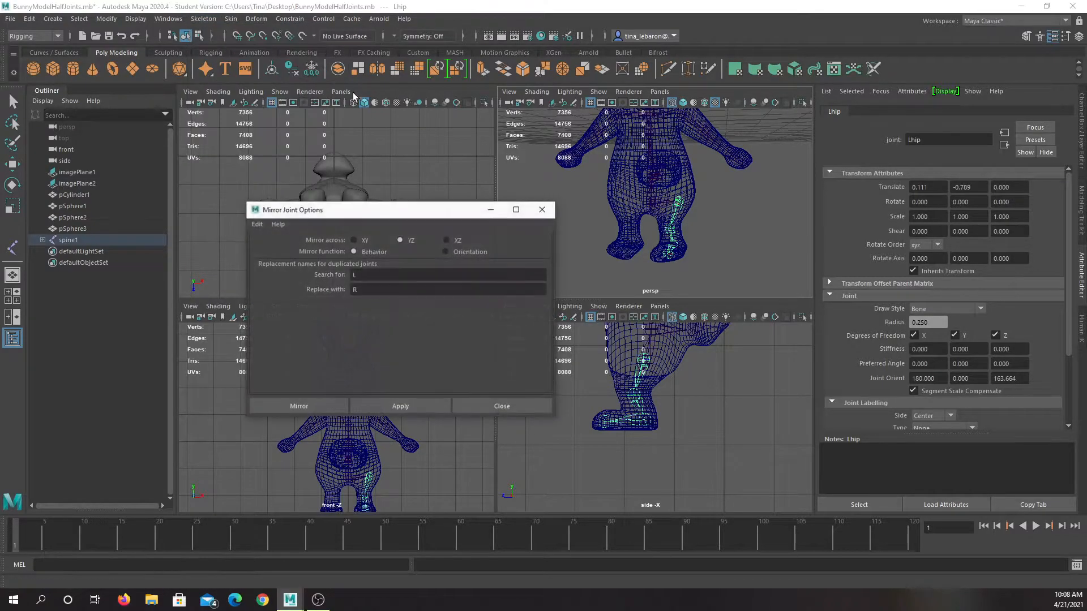
click(330, 405)
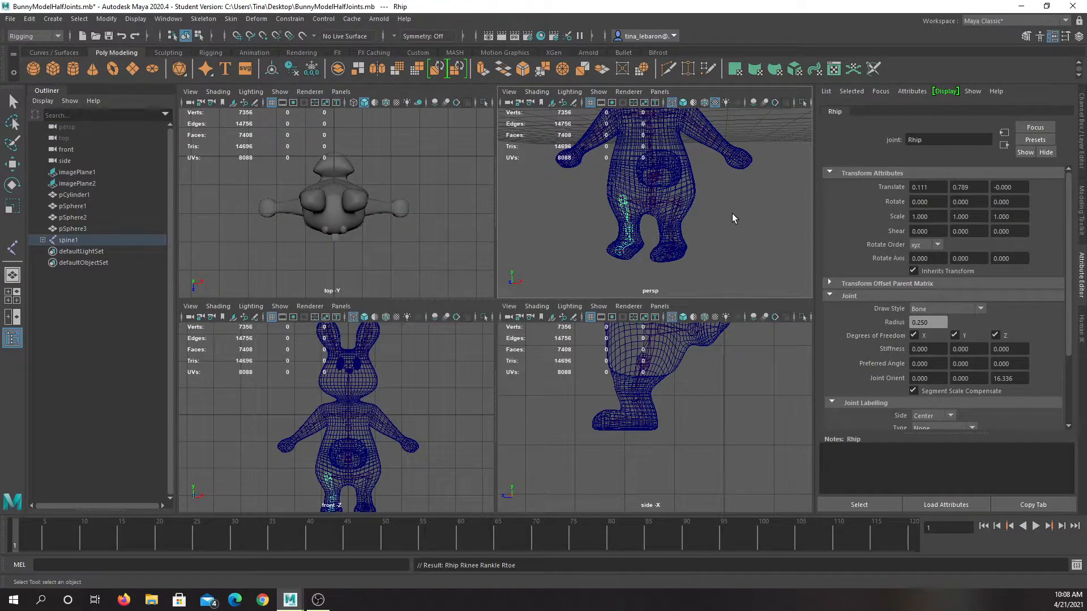
Check the mirrored right leg and arm chains, and select the whole skeleton together with the bunny's body mesh
click(624, 198)
scroll(662, 192, up, 5)
scroll(658, 195, down, 5)
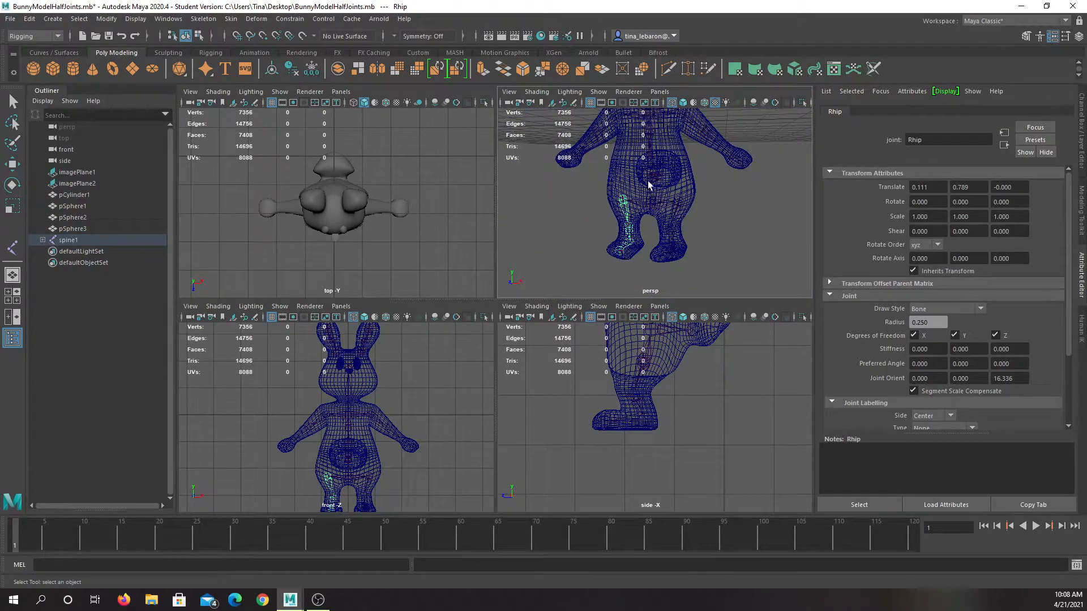
click(617, 116)
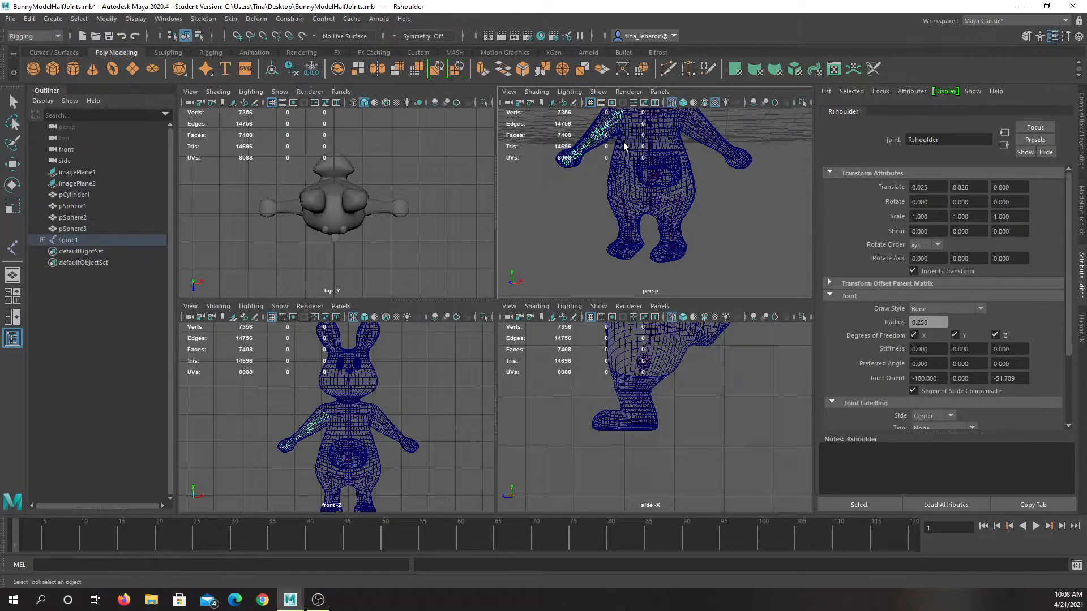
scroll(645, 209, down, 5)
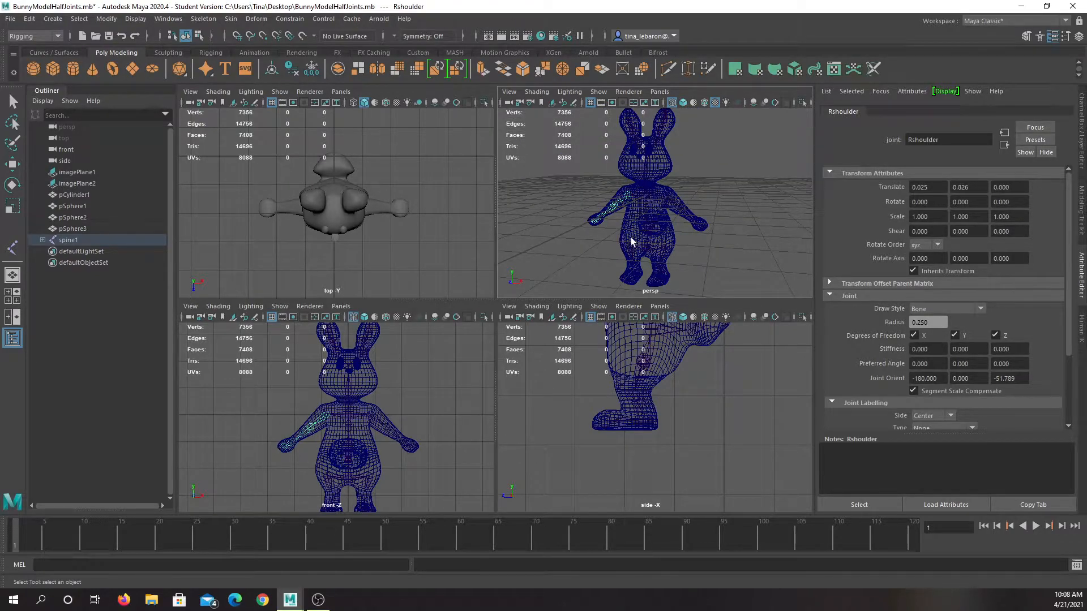
drag(579, 116, 718, 302)
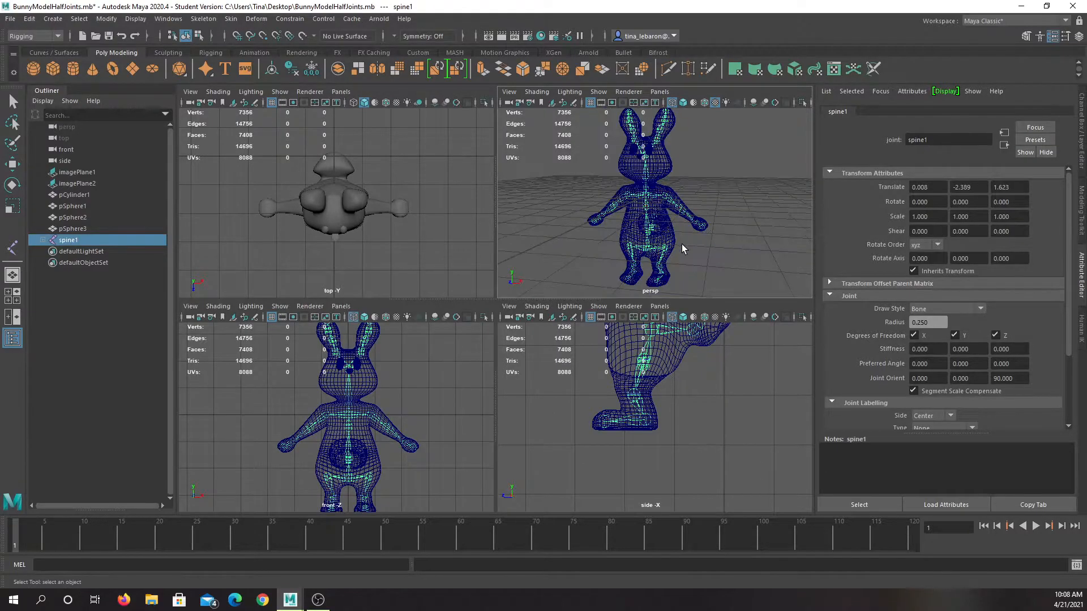
scroll(681, 243, down, 3)
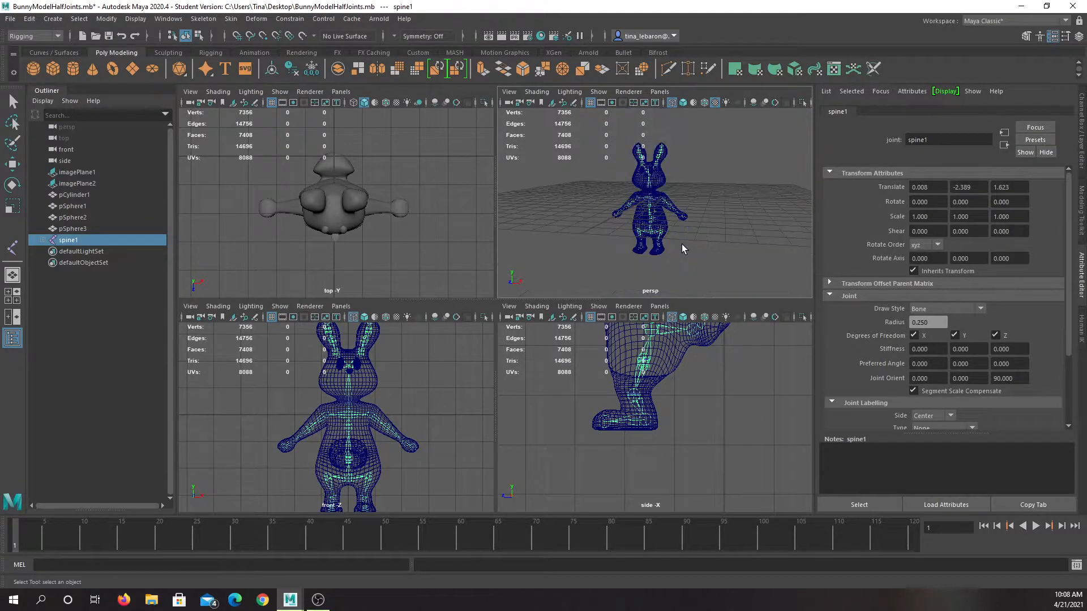
shift+click(638, 225)
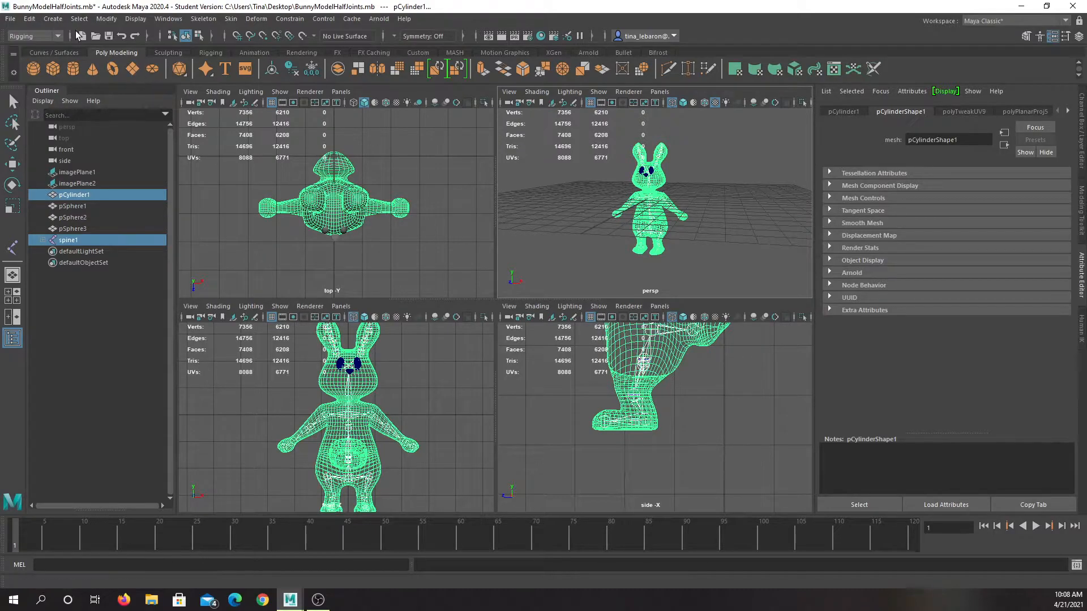
Save the scene under the new name BunnyModelSkin1.mb on the desktop
click(10, 19)
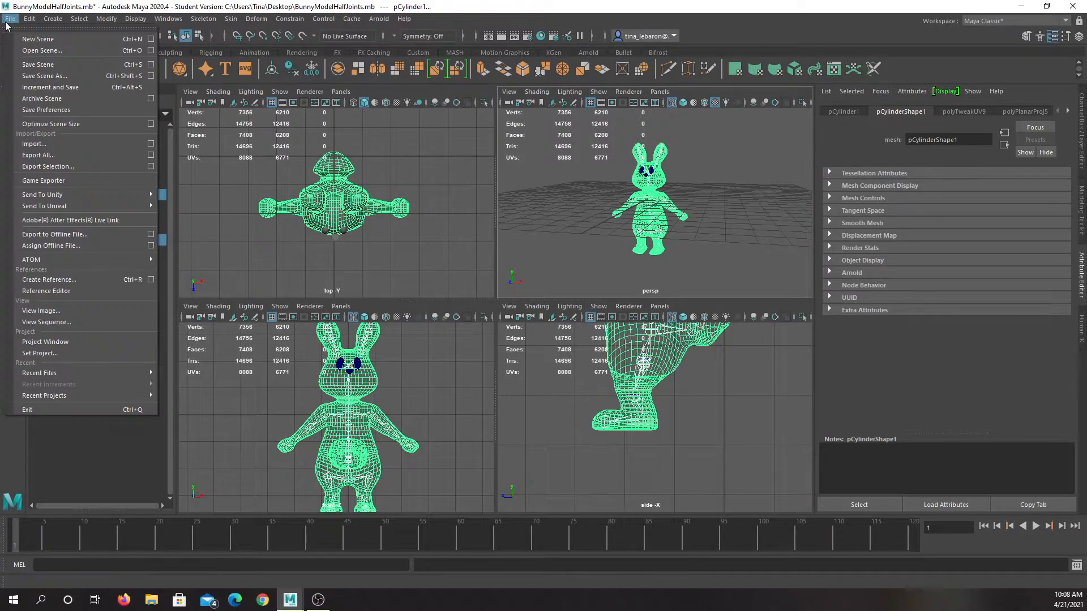
click(31, 76)
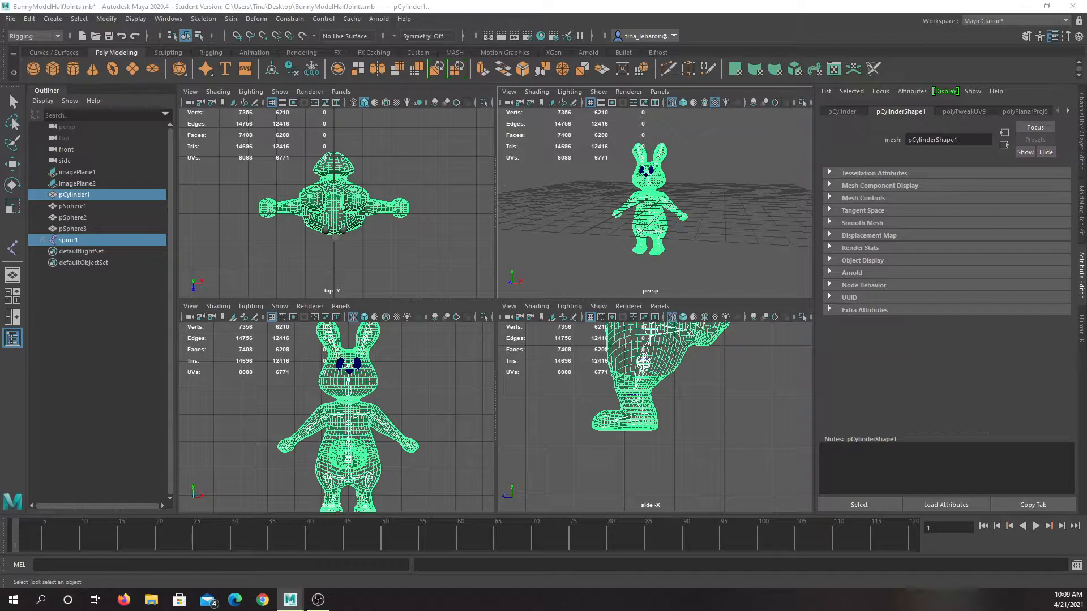
key(Return)
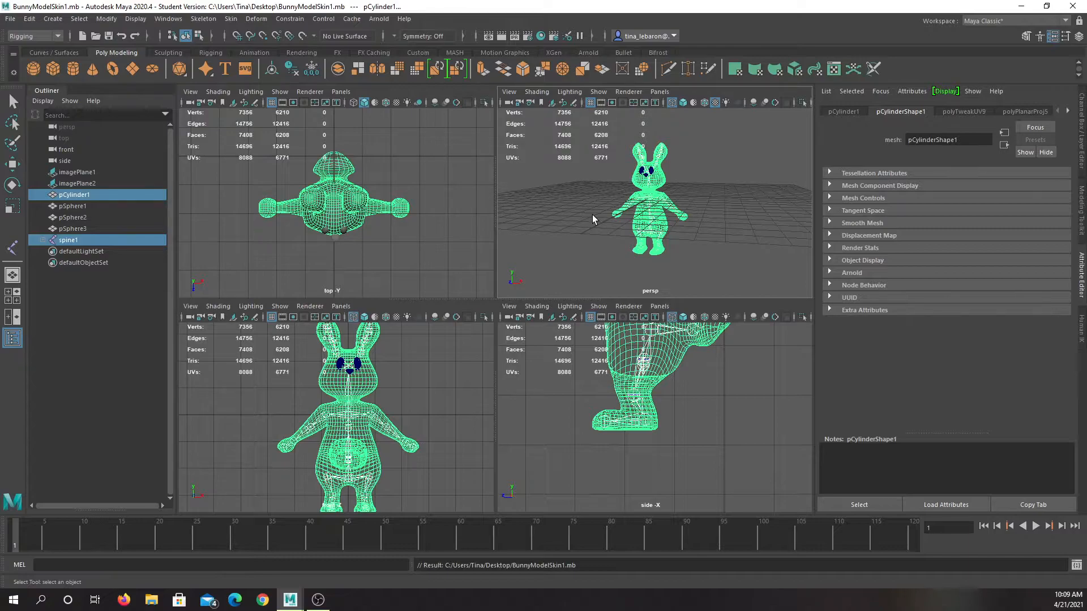
Bind the bunny's body mesh to the spine1 skeleton with Bind Skin and clear the selection
click(214, 19)
mouse_move(231, 19)
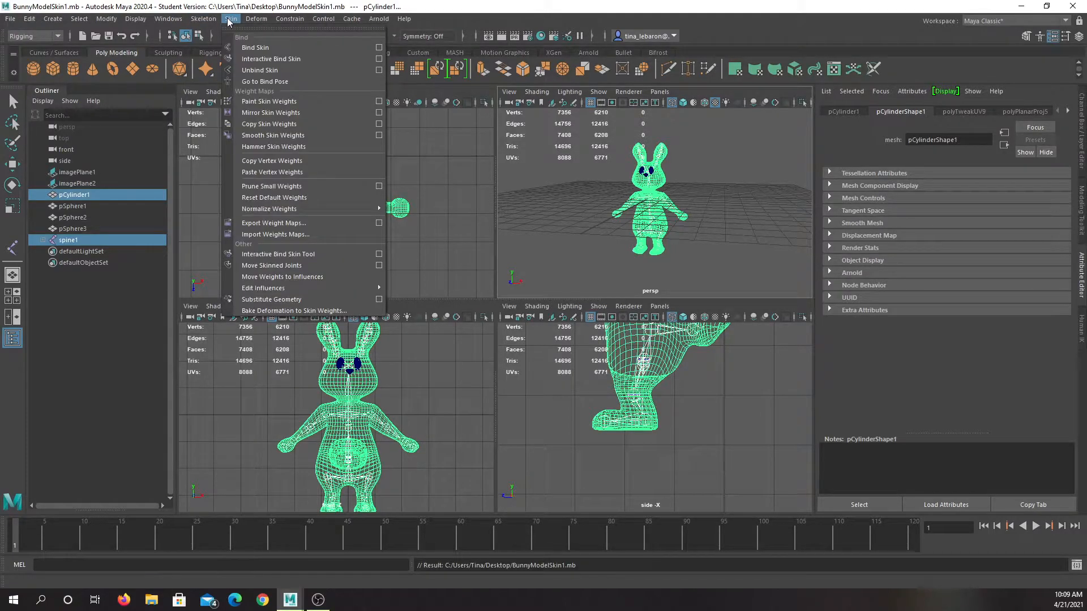
click(245, 44)
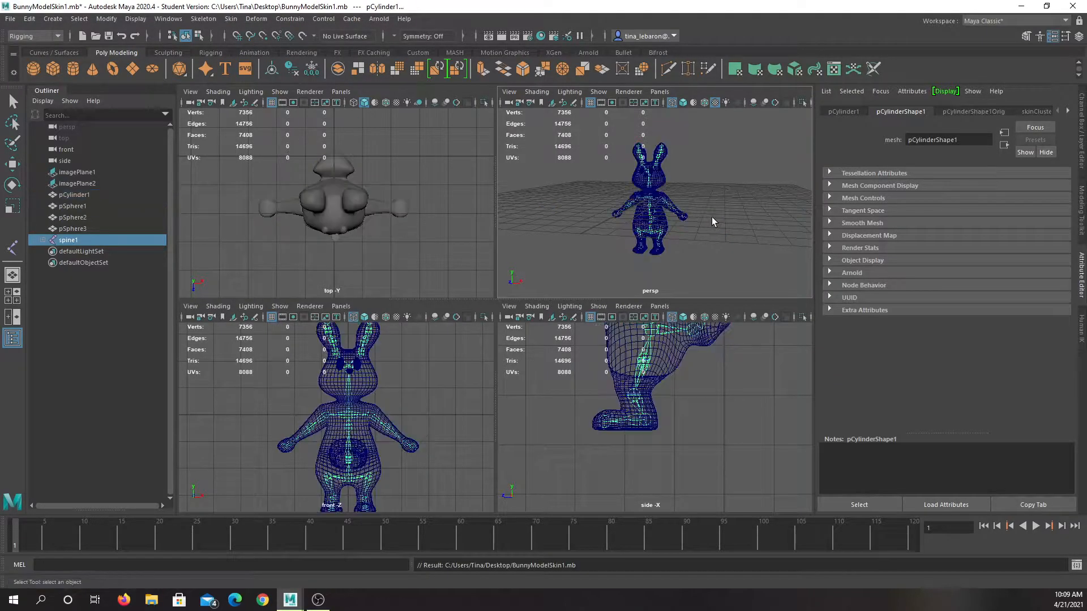
click(711, 221)
scroll(688, 226, up, 8)
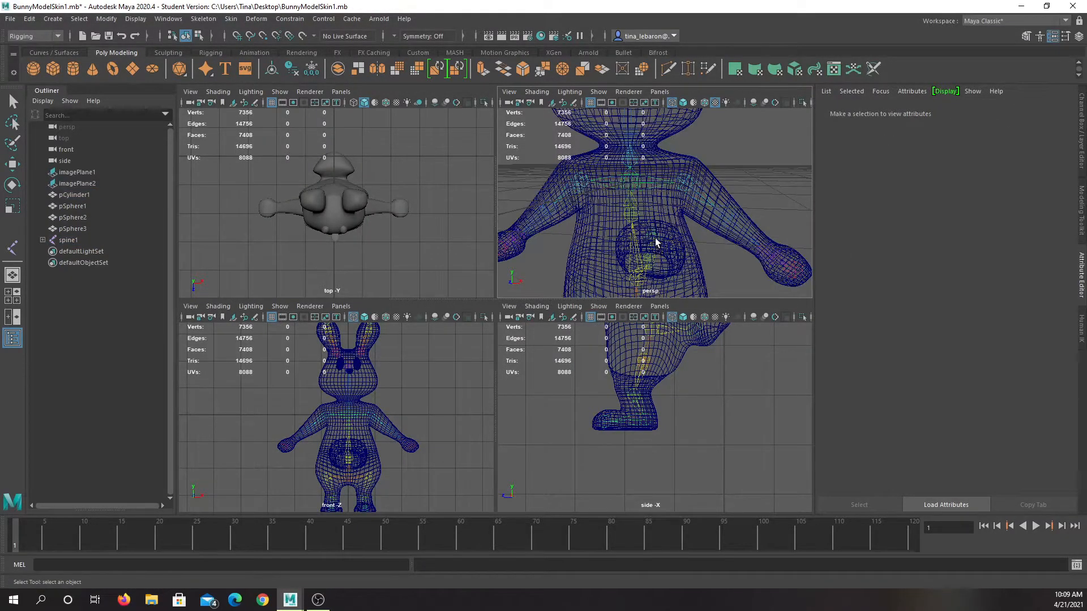
scroll(629, 289, down, 8)
Select the neckbase joint in the side view and display the perspective view in shaded mode
alt+middle_drag(631, 419, 608, 607)
click(614, 398)
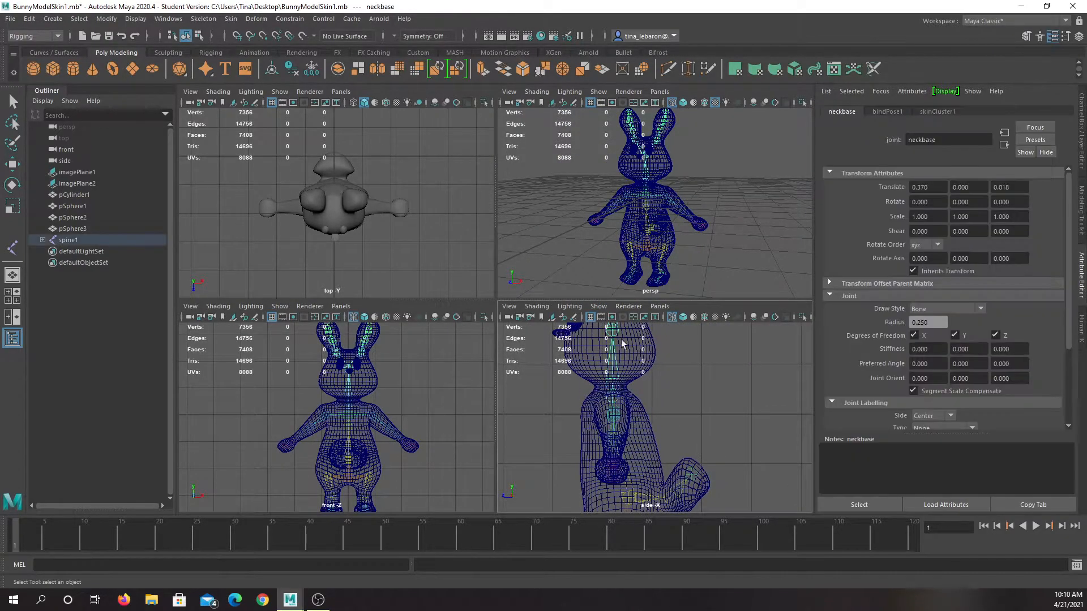
key(4)
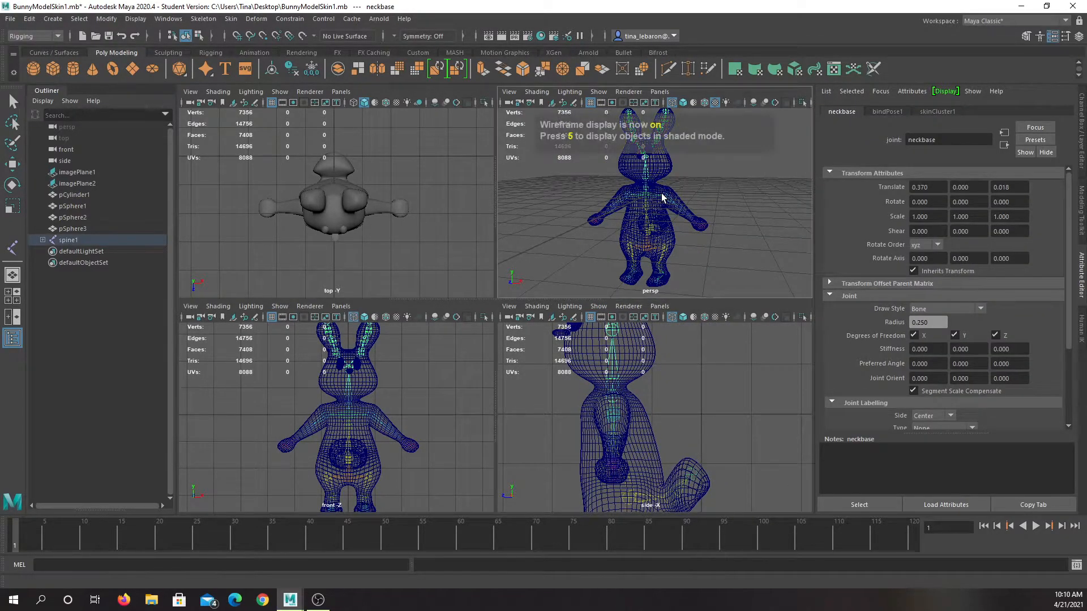
key(5)
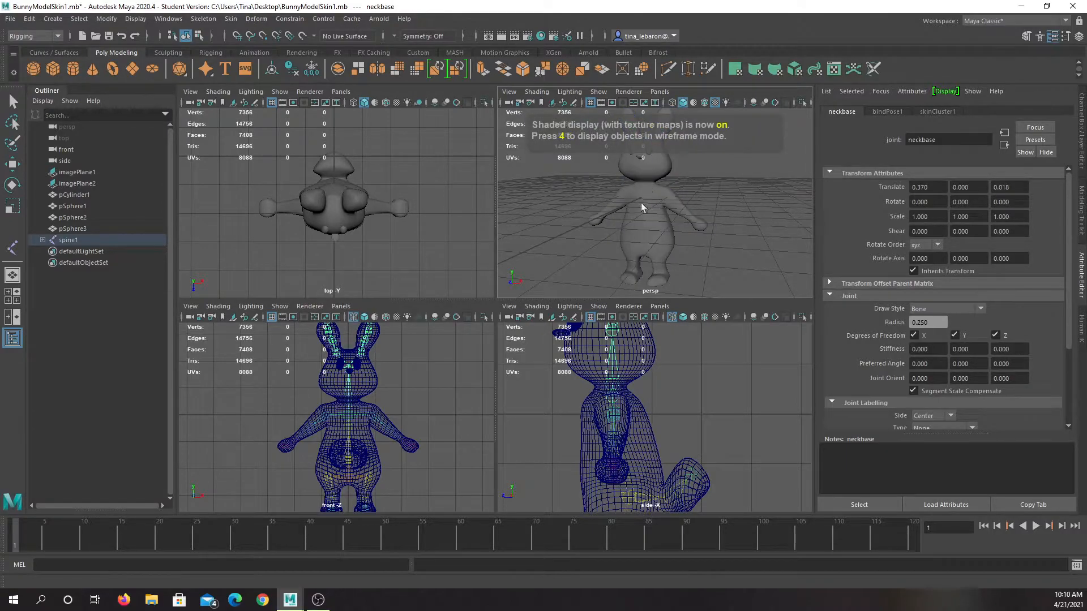
Test the neck deformation by rotating the neckbase joint about 38 degrees around Y, and undo the rotation
key(e)
drag(670, 380, 701, 431)
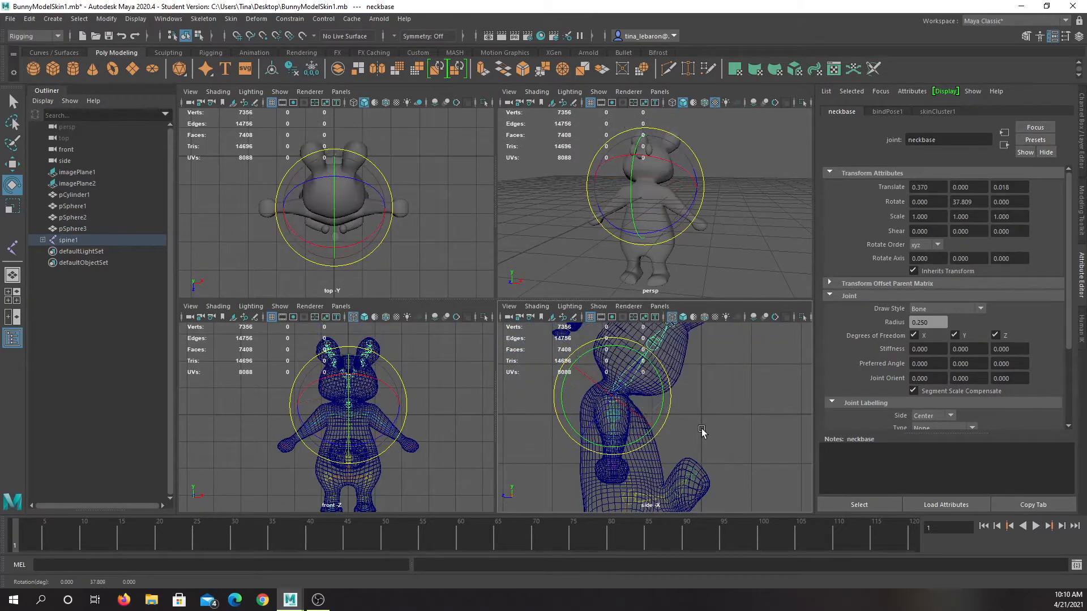
key(ctrl+z)
Test the torso deformation by rotating the spine2 joint, and undo the rotation
click(629, 498)
drag(653, 451, 689, 385)
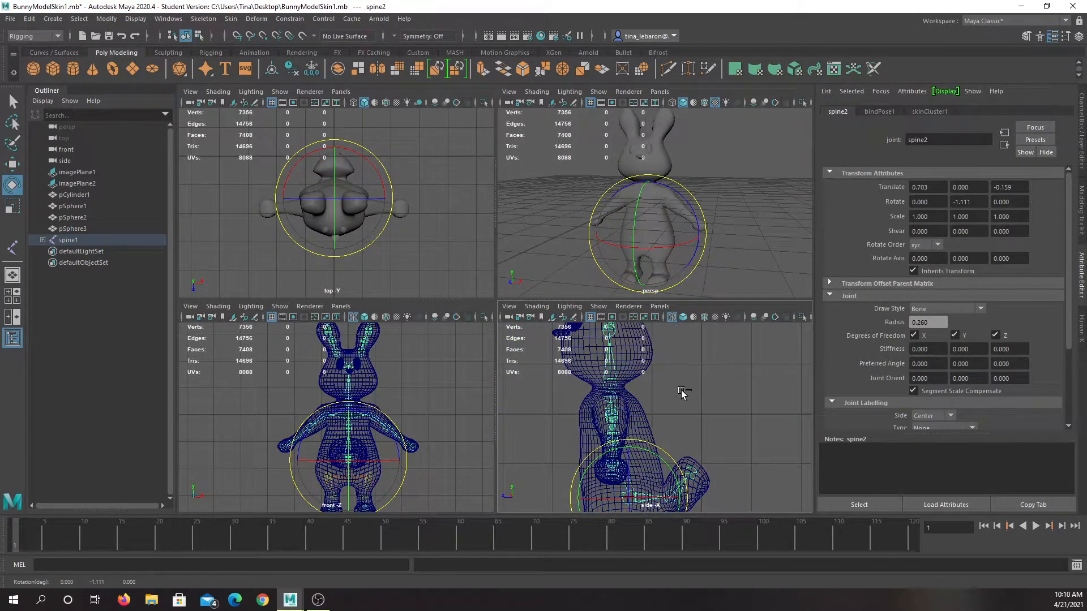
drag(667, 181, 669, 179)
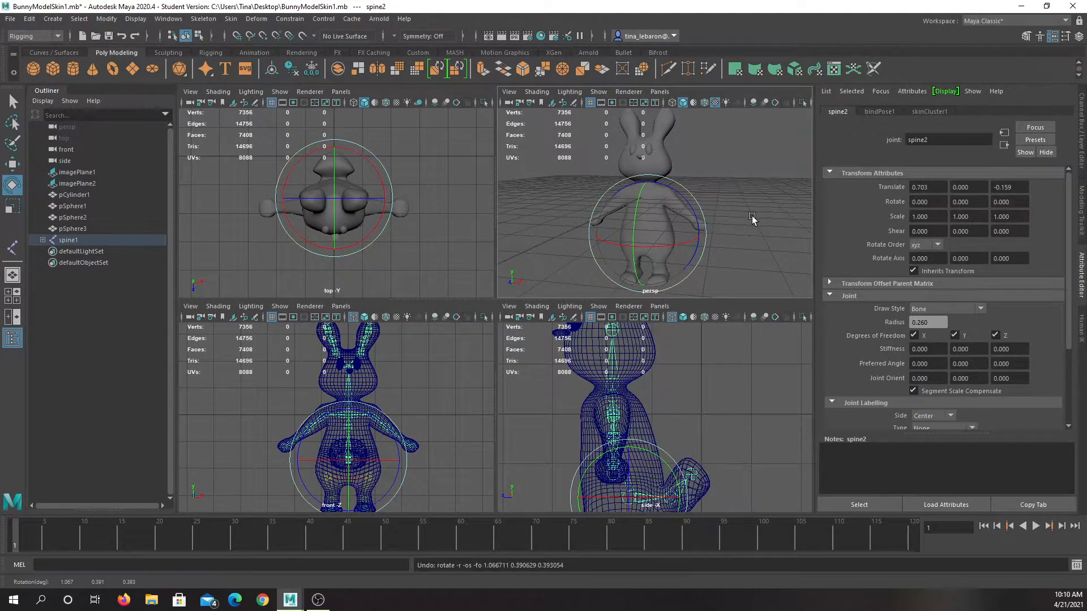
Test the left arm and left leg deformation by rotating the Lshoulder and Lknee joints
click(677, 194)
click(665, 197)
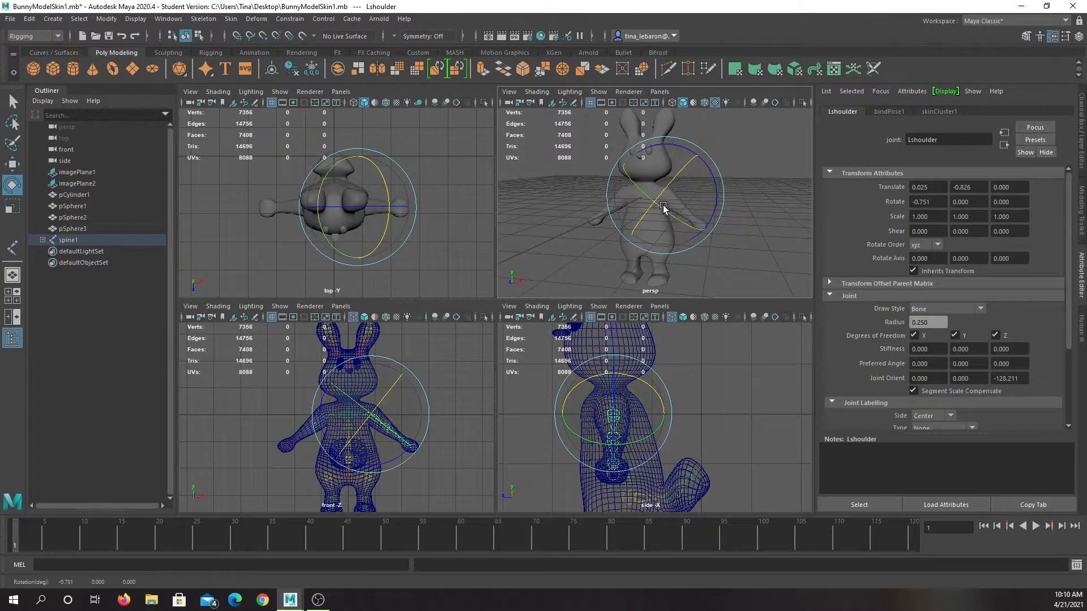
drag(665, 216, 653, 262)
click(662, 264)
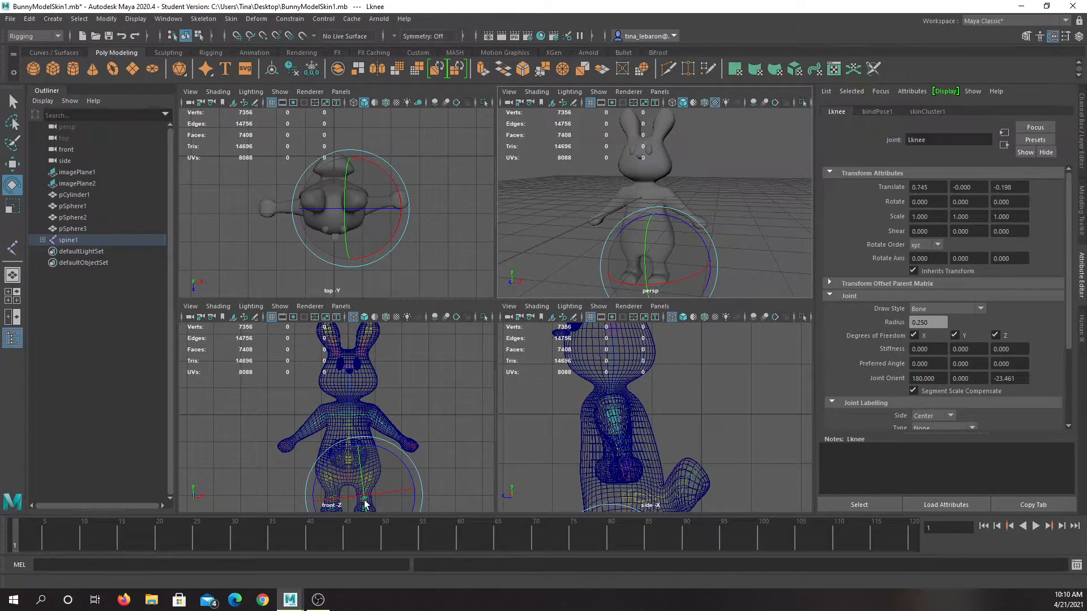
drag(358, 477, 431, 518)
Rename the bunny's right eye sphere, pSphere1, as Reye
click(650, 150)
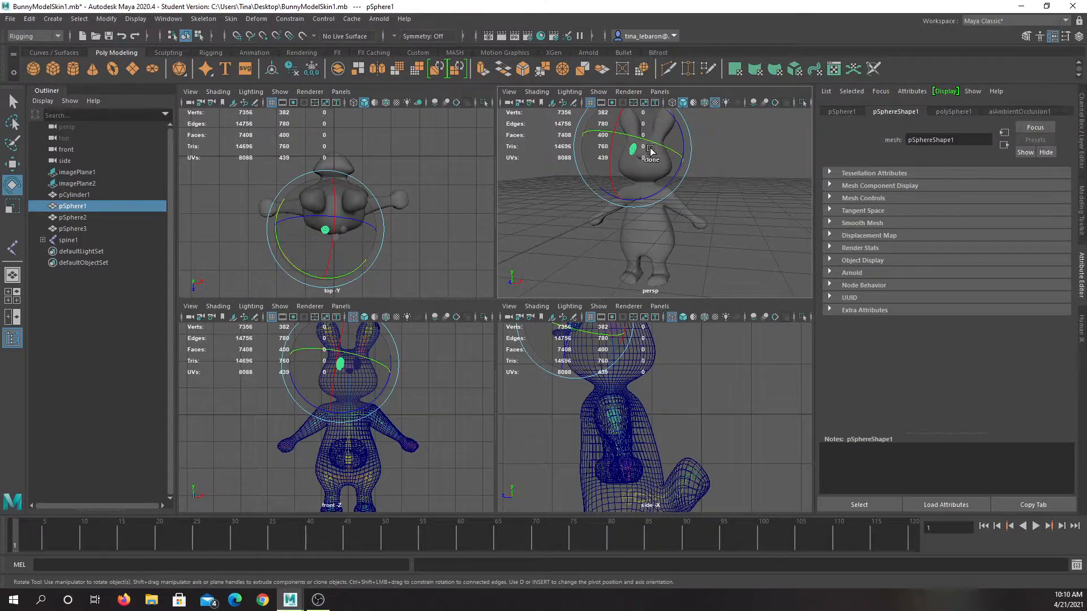
click(707, 174)
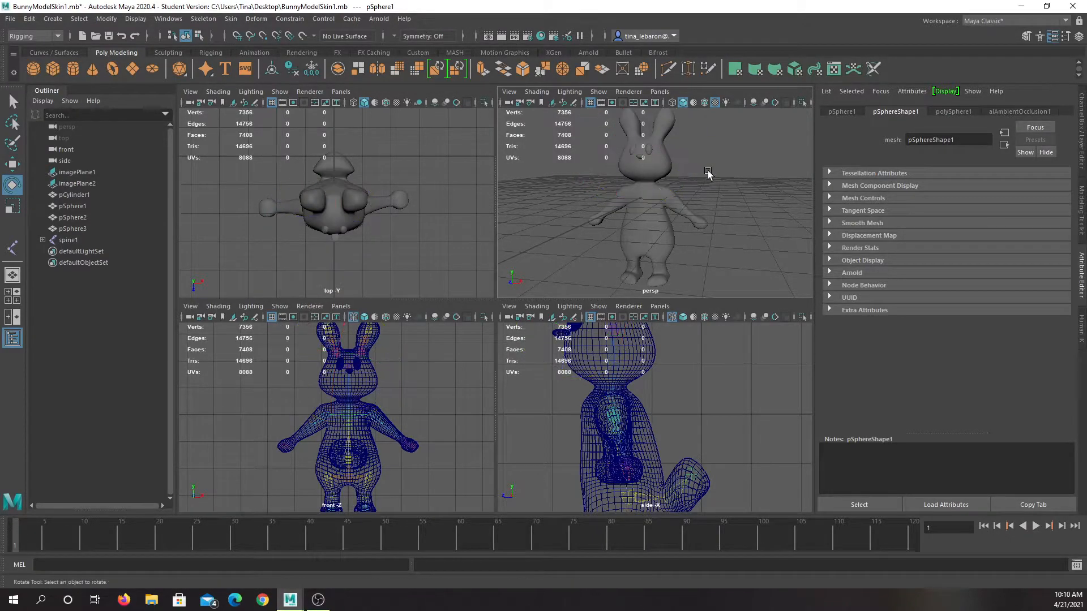
scroll(646, 152, up, 3)
click(639, 152)
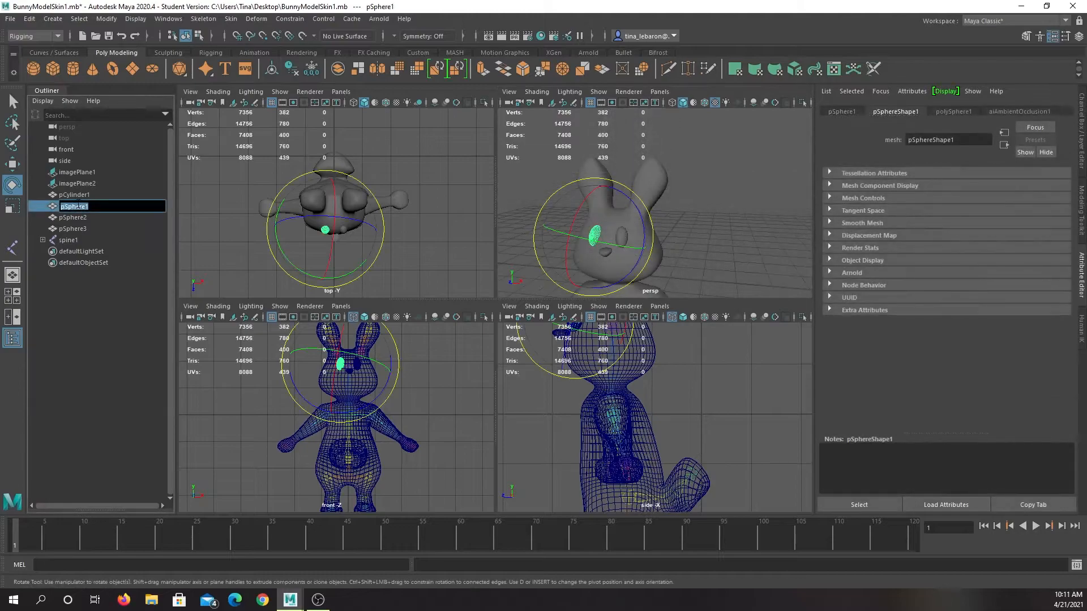
double_click(73, 206)
text(E)
Rename the bunny's left eye sphere, pSphere2, as Leye
click(77, 216)
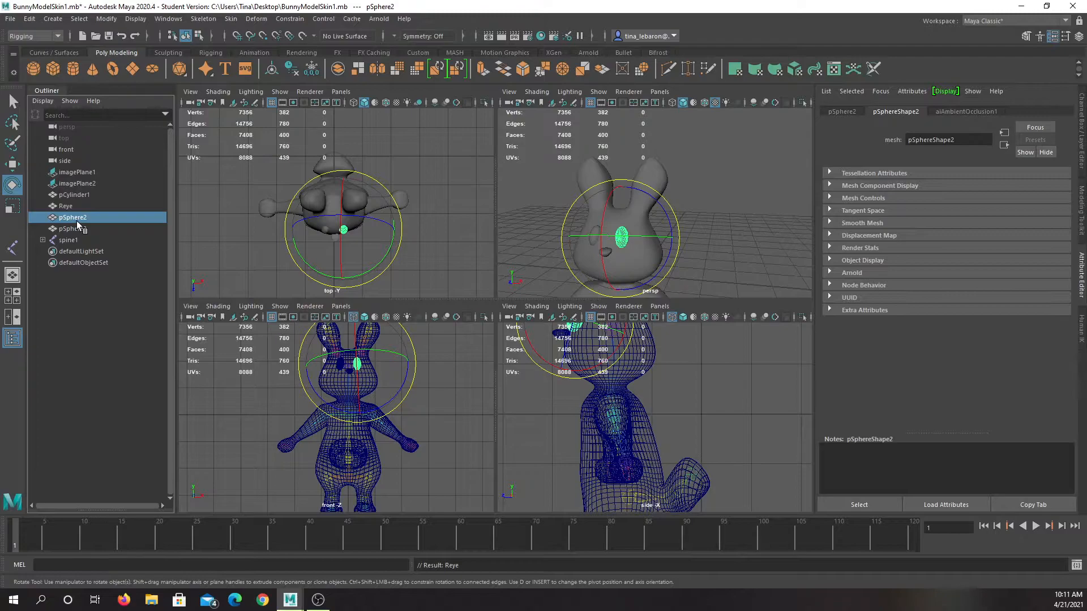
double_click(76, 220)
text(L)
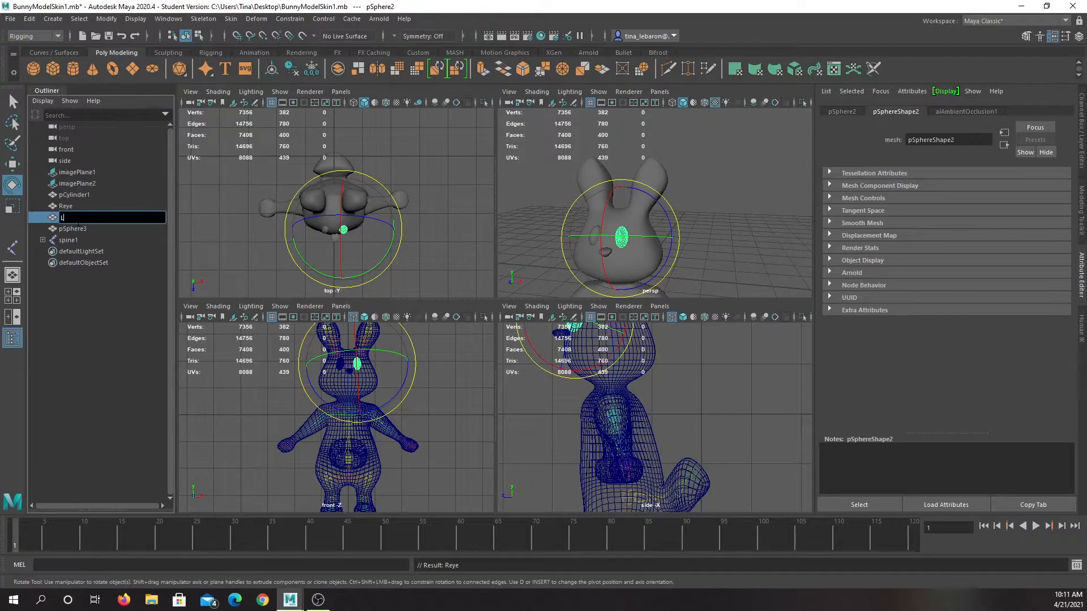
text(eye)
key(Return)
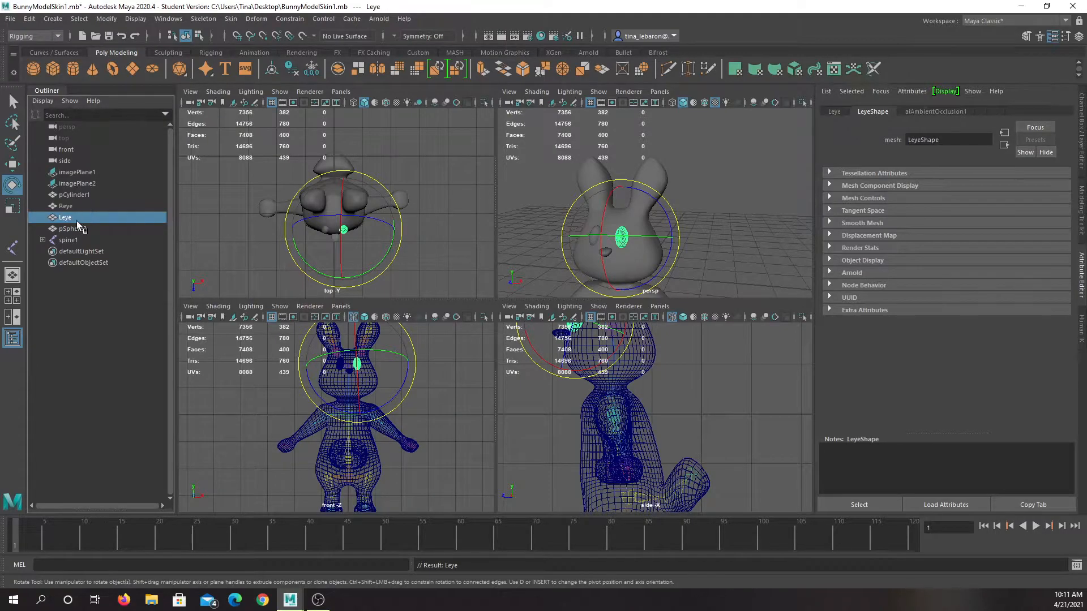
Rename the bunny's nose sphere, pSphere3, as Nose
double_click(73, 229)
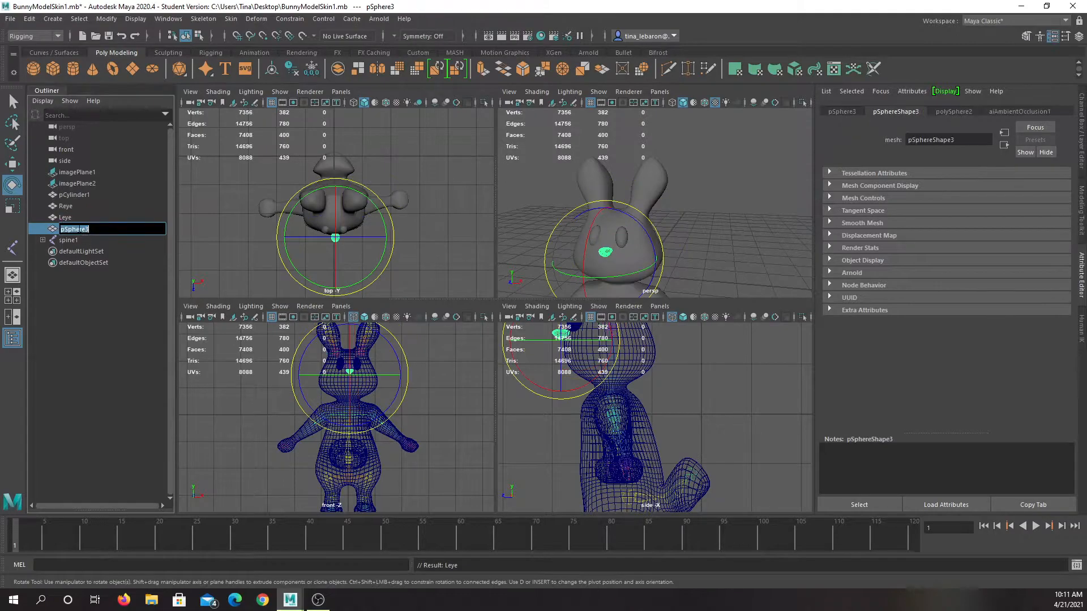
text(Nose)
click(117, 215)
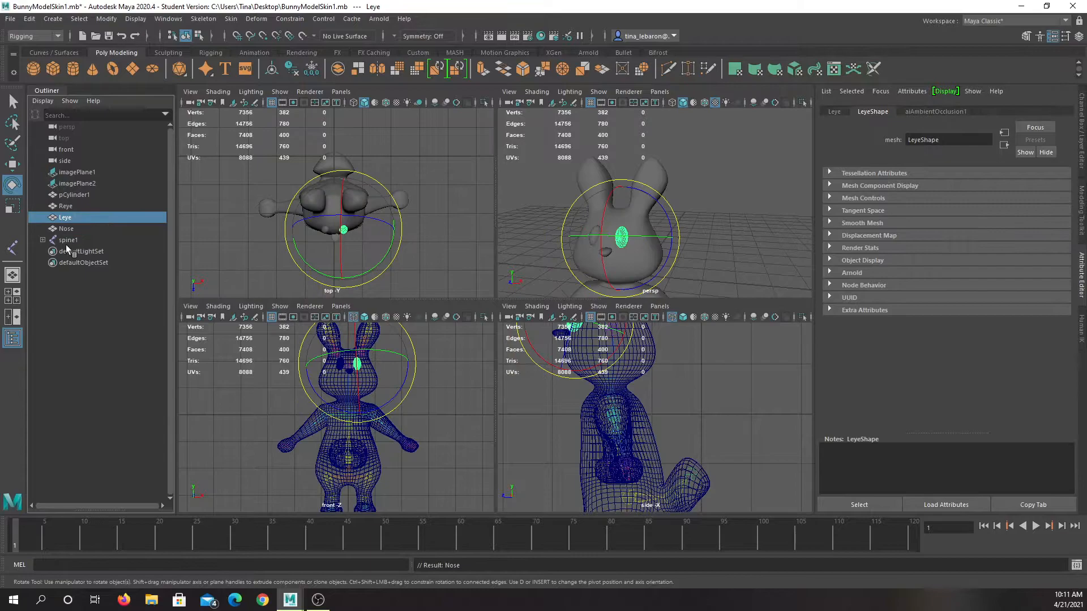
Expand the spine1 joint hierarchy through clavicle, neckbase and necktop, along with both hip branches, and select the head joint
click(42, 240)
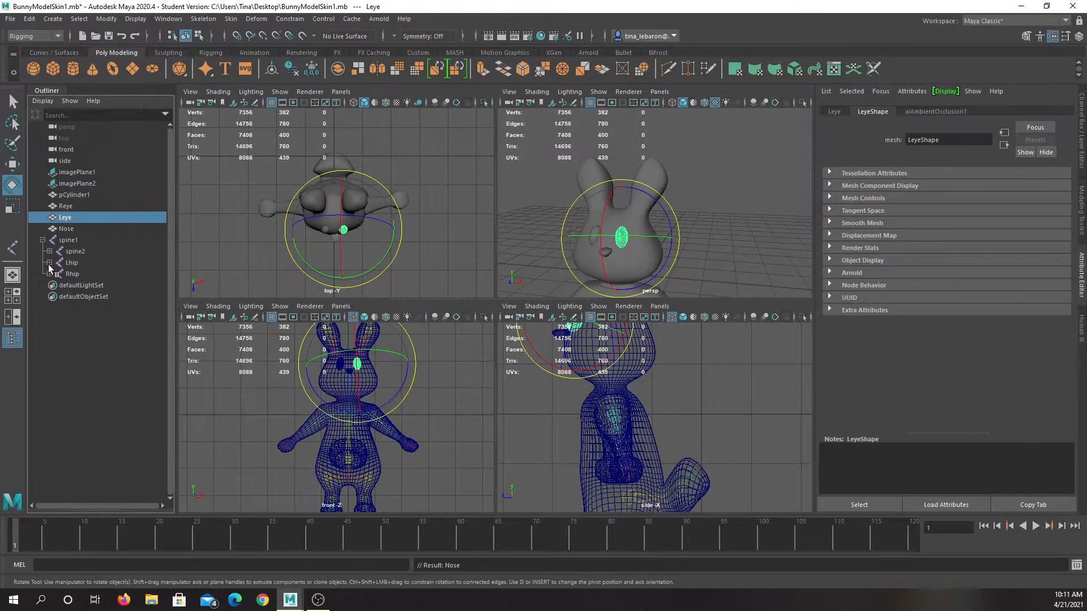
click(49, 252)
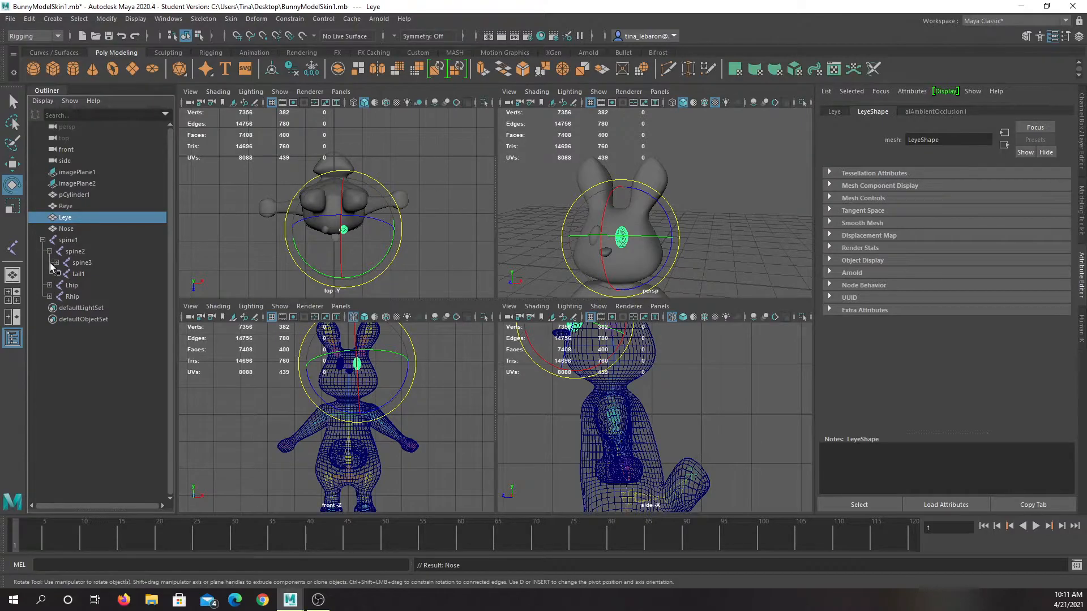
click(57, 263)
click(62, 274)
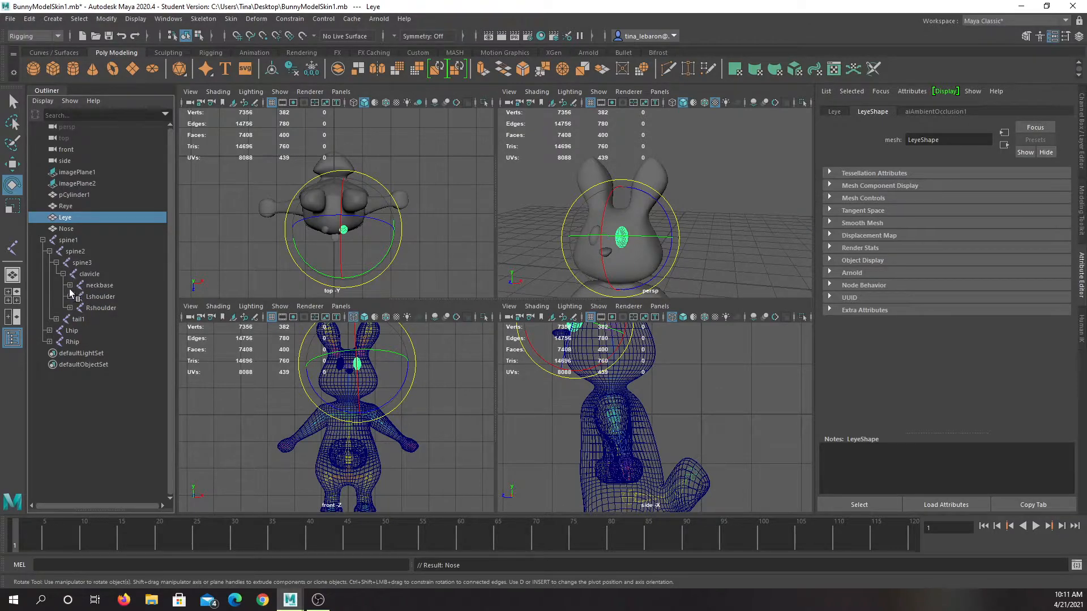
click(48, 332)
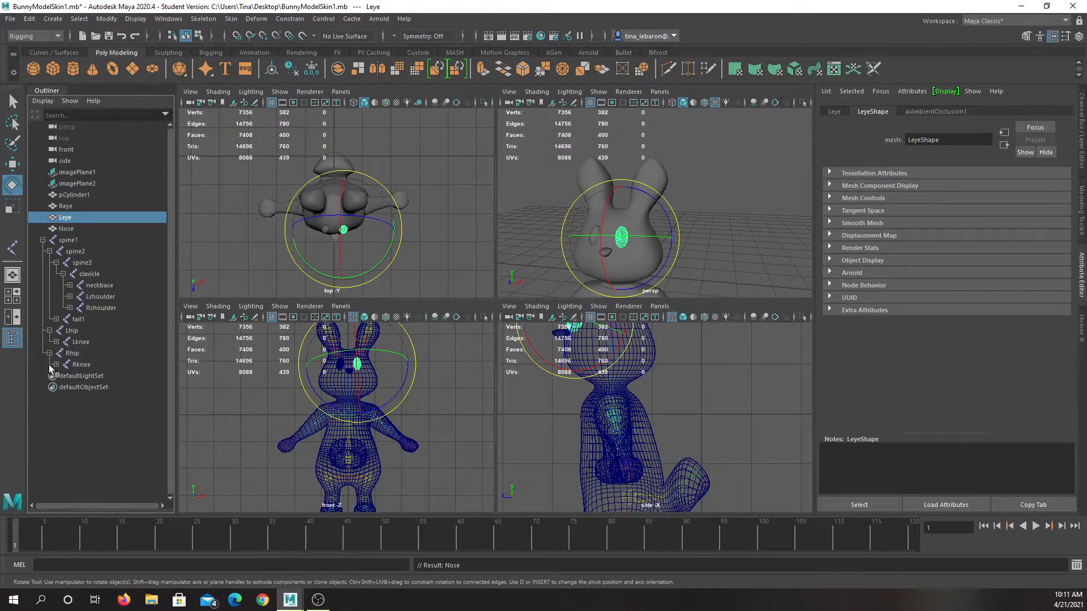
click(69, 285)
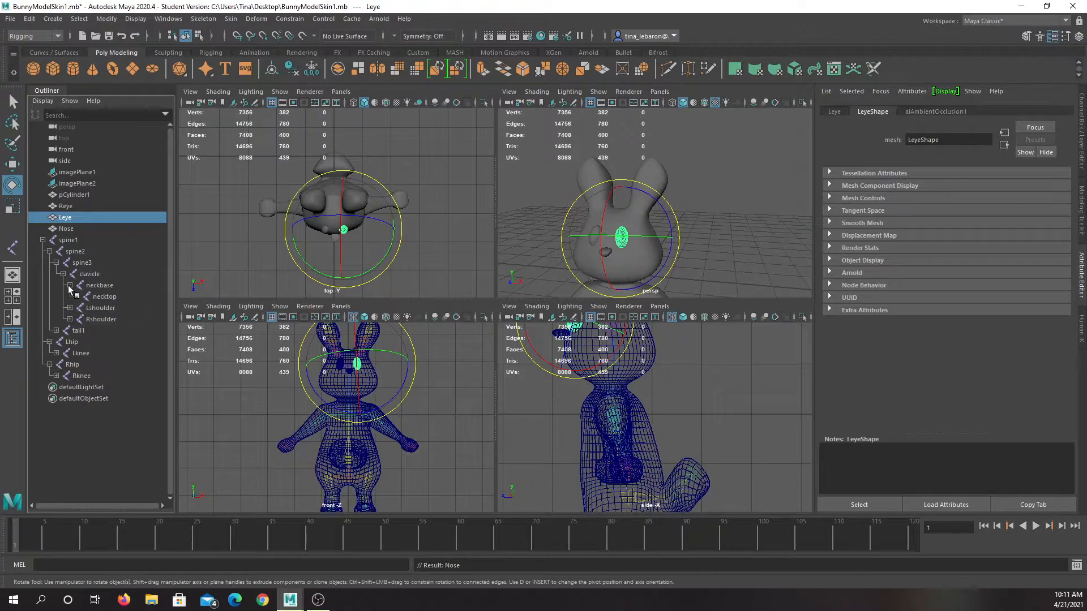
click(76, 296)
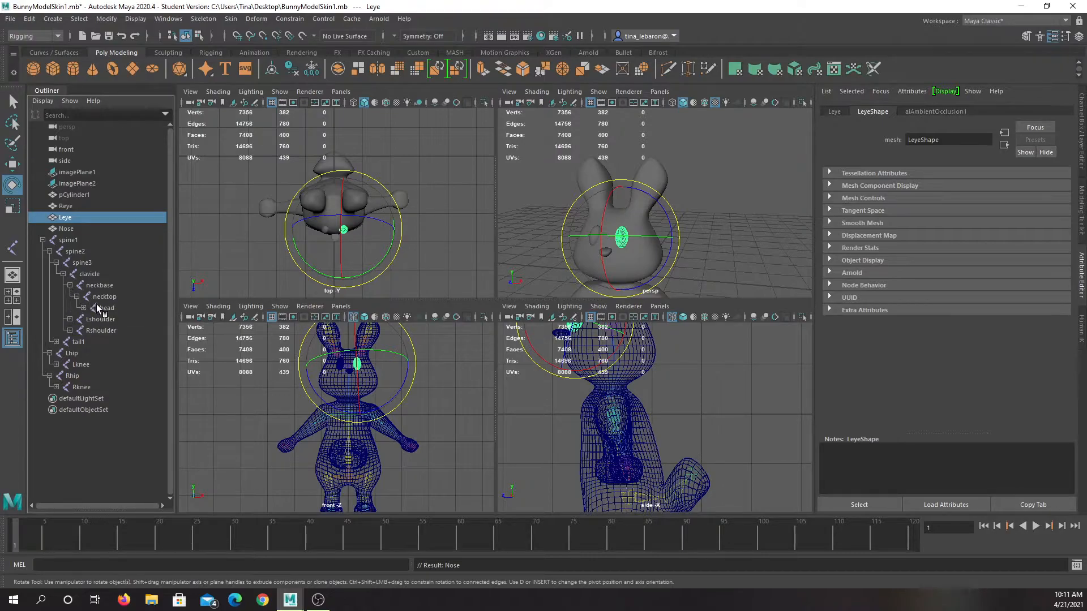
click(103, 307)
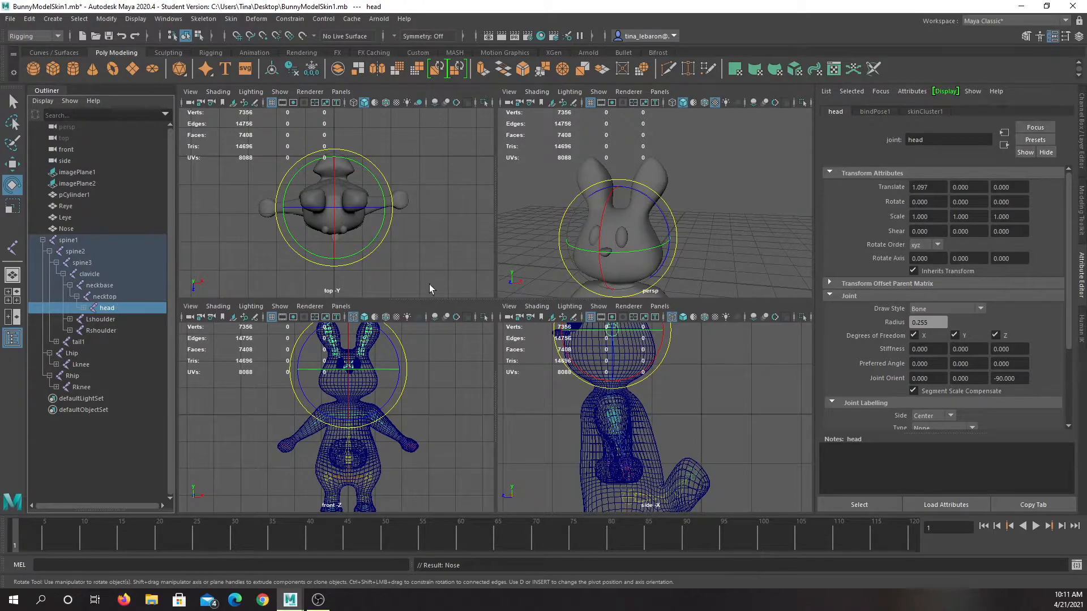
Parent Reye, Leye and Nose under the head joint and expand head to check its children
click(68, 206)
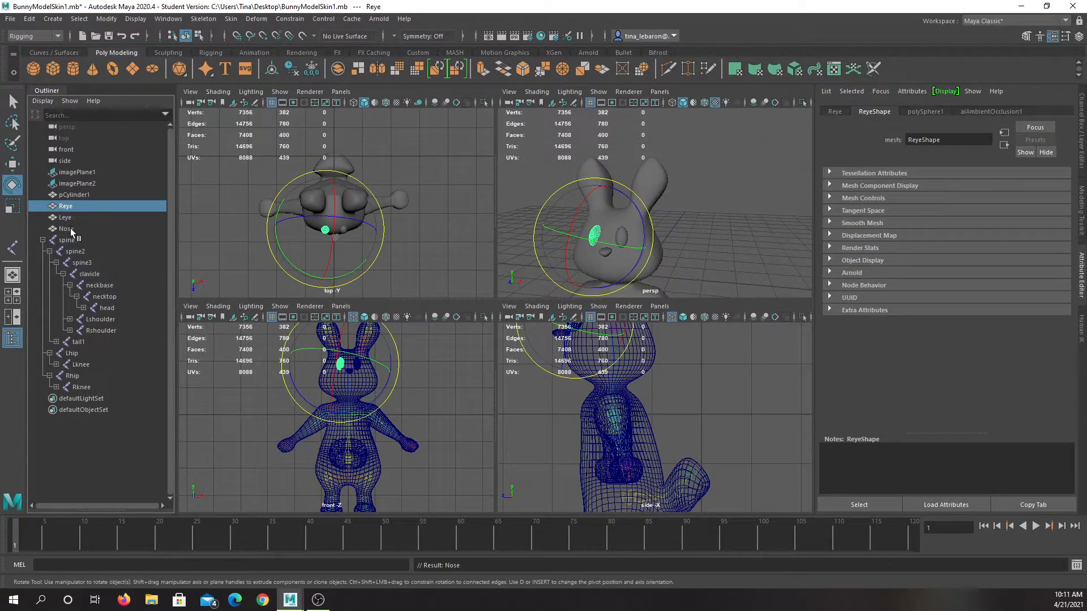
shift+click(70, 229)
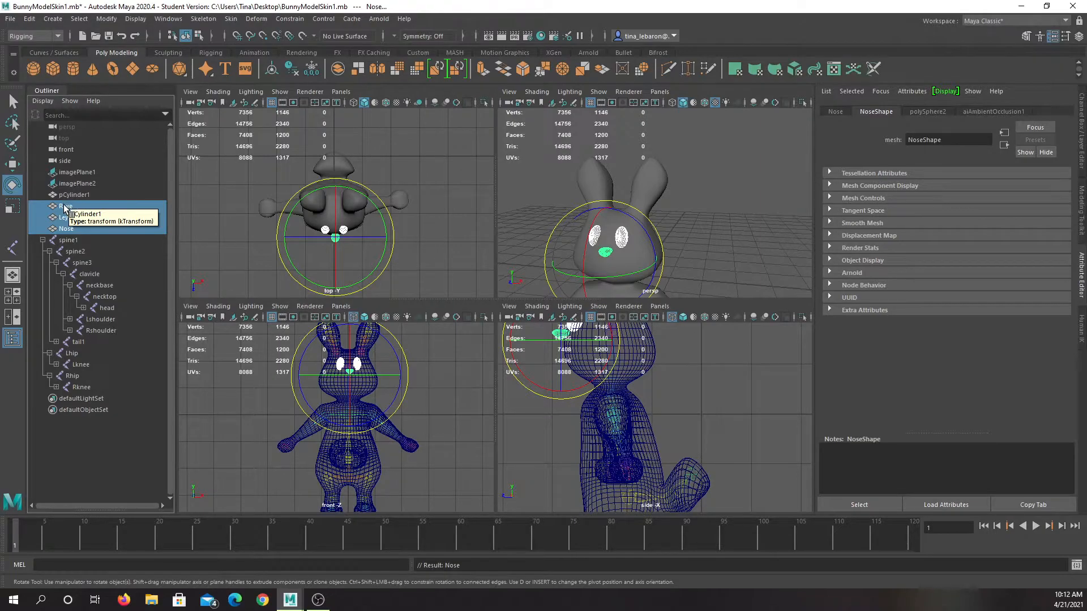
drag(63, 206, 68, 229)
middle_drag(64, 209, 107, 308)
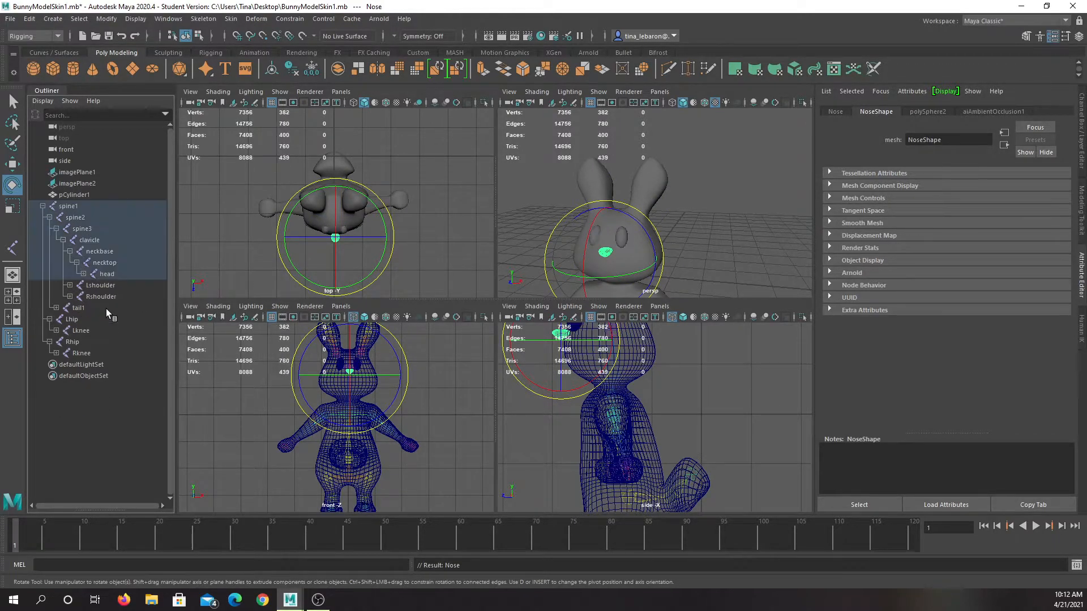
click(83, 273)
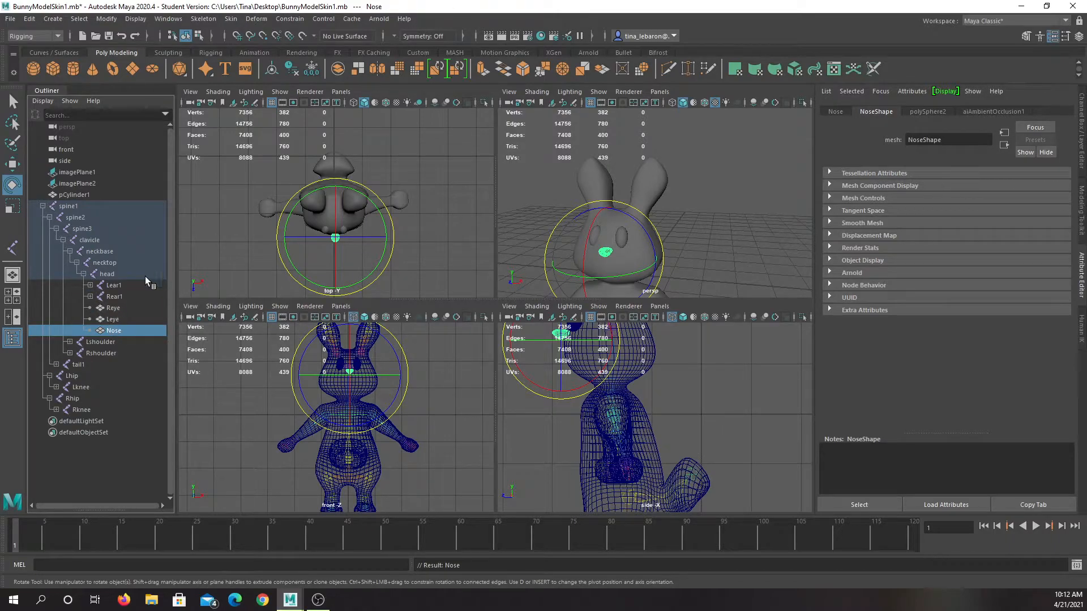
Test that the eyes and nose follow the head by rotating the necktop joint about 35.5 degrees around Y, and undo the rotation
click(722, 247)
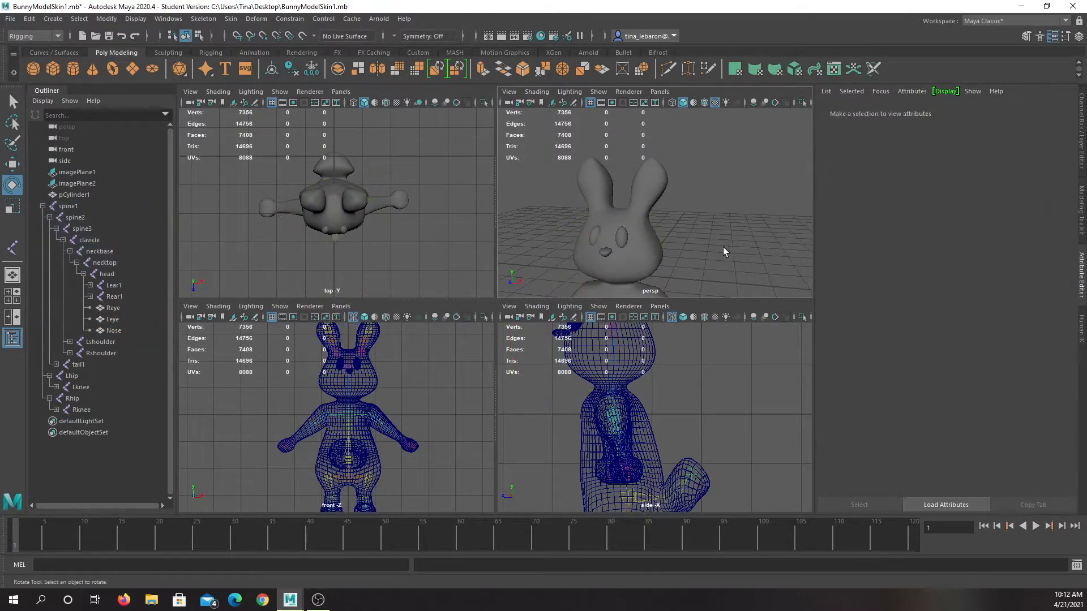
click(351, 408)
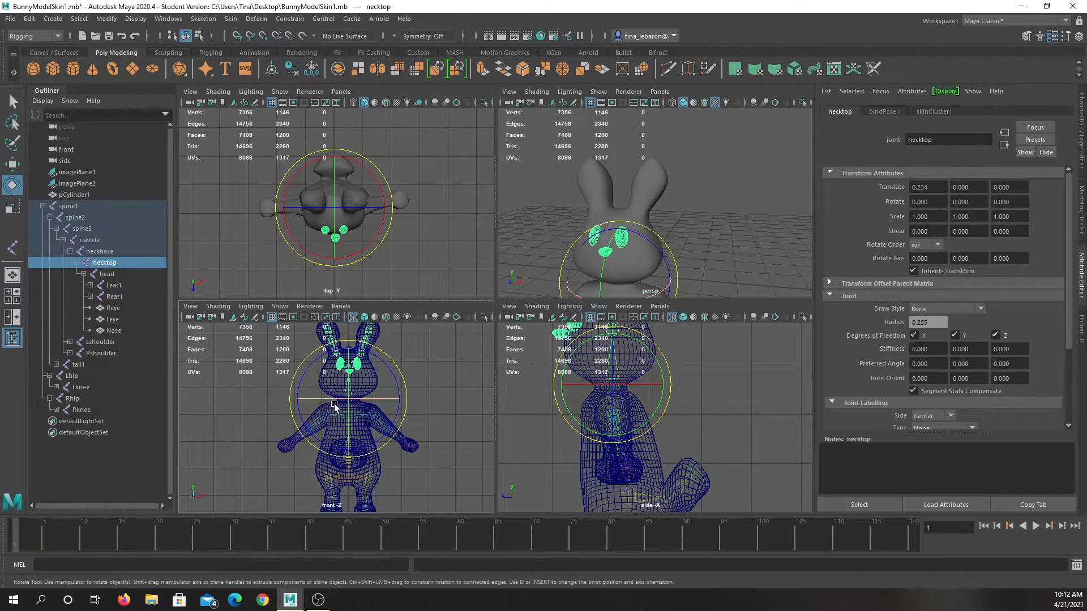
drag(352, 406, 325, 378)
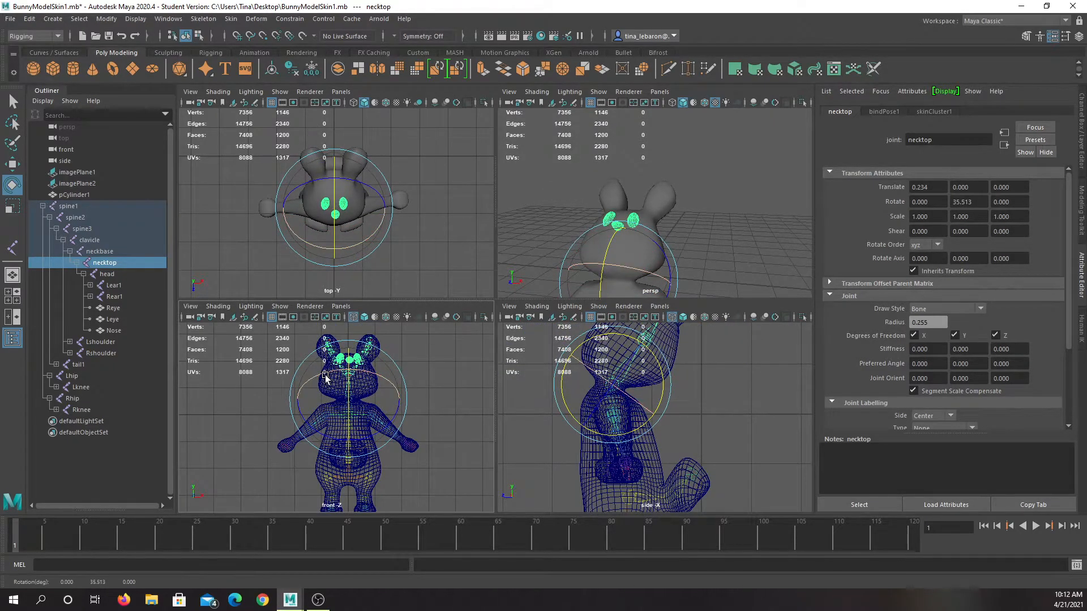
key(ctrl+z)
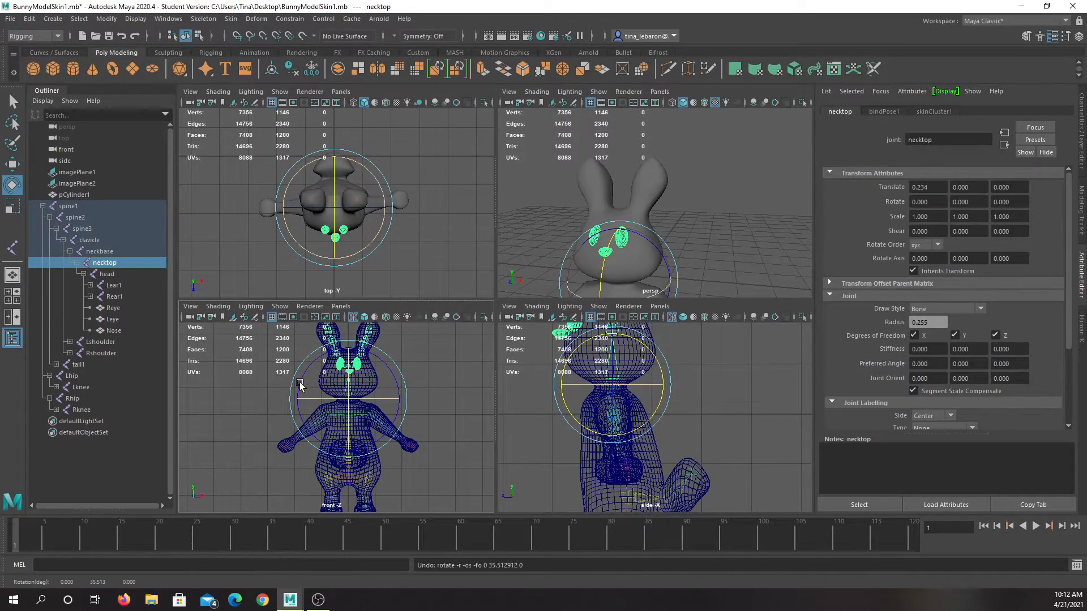